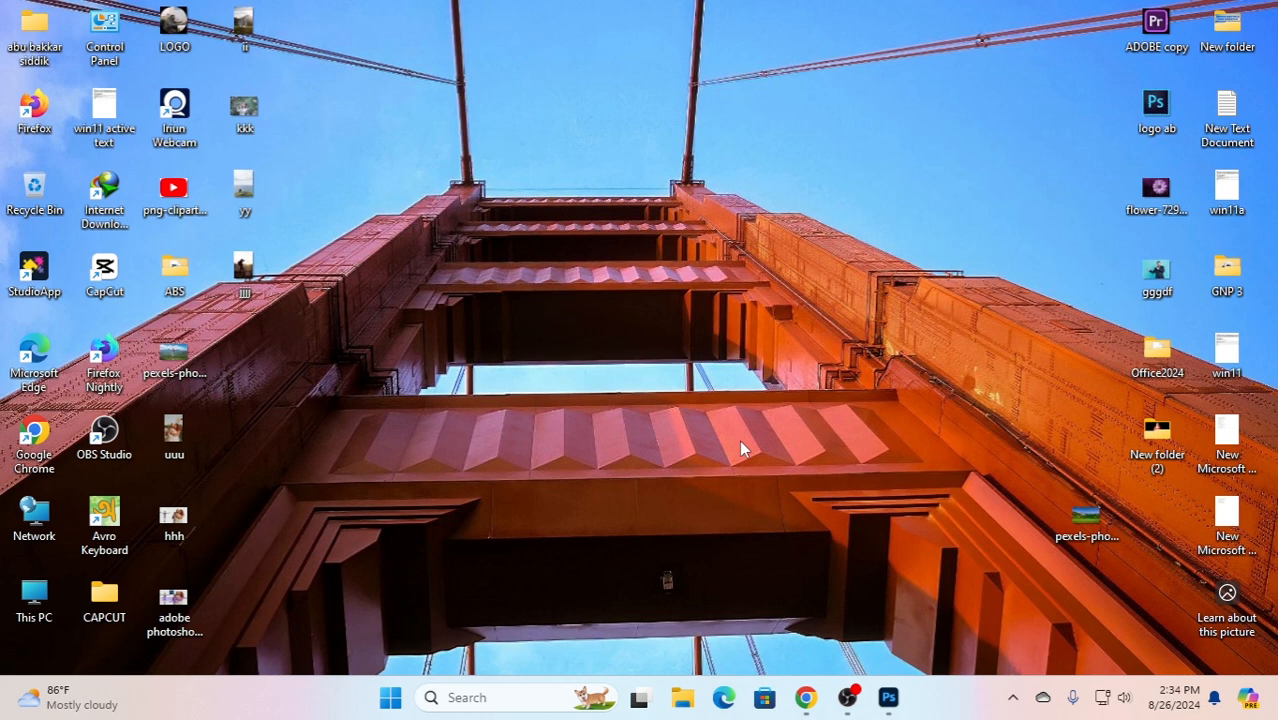
Step: Switch to Photoshop and open the image jjjj from the Desktop folder
left_click(890, 697)
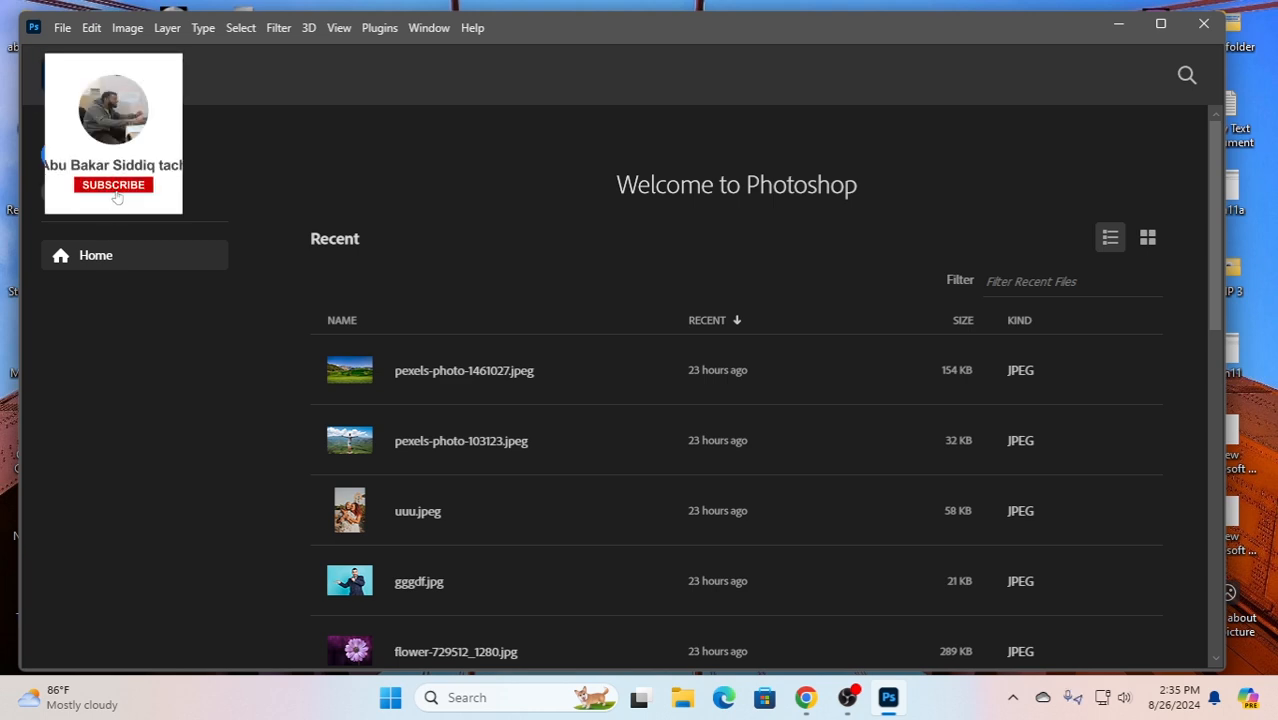
key("ctrl+o")
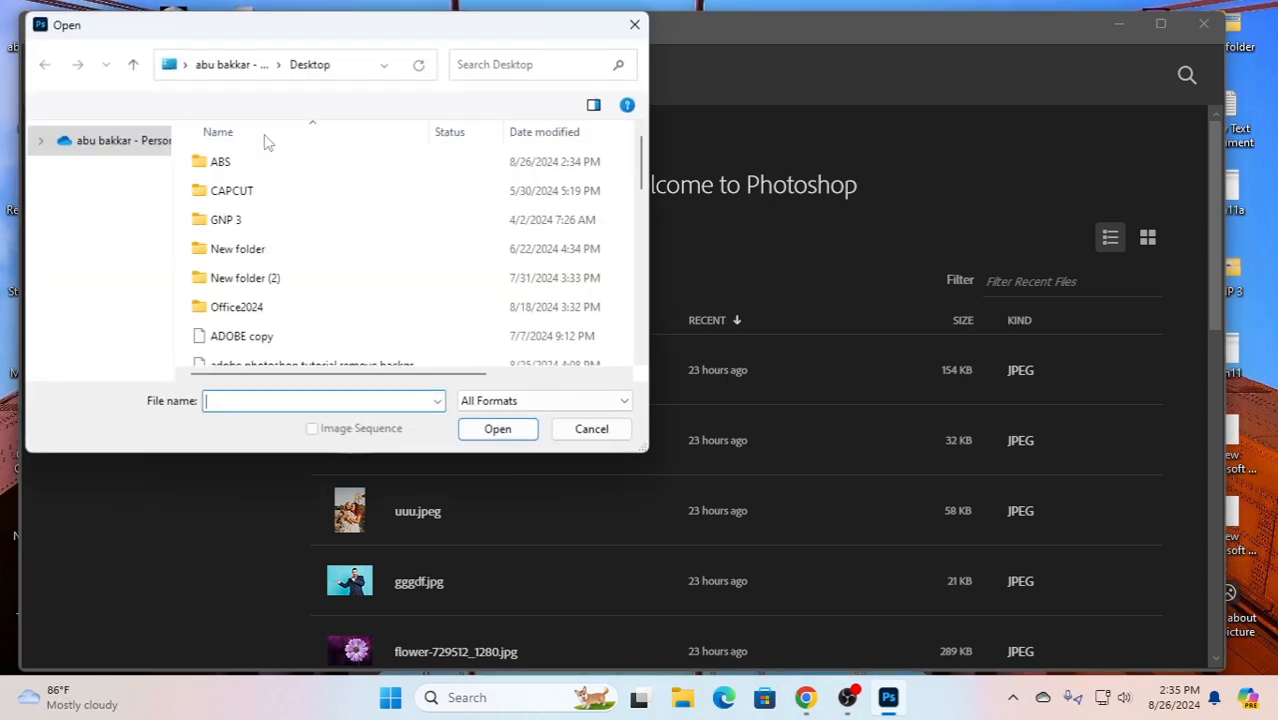
scroll(310, 283, "down", 4)
scroll(310, 283, "down", 1)
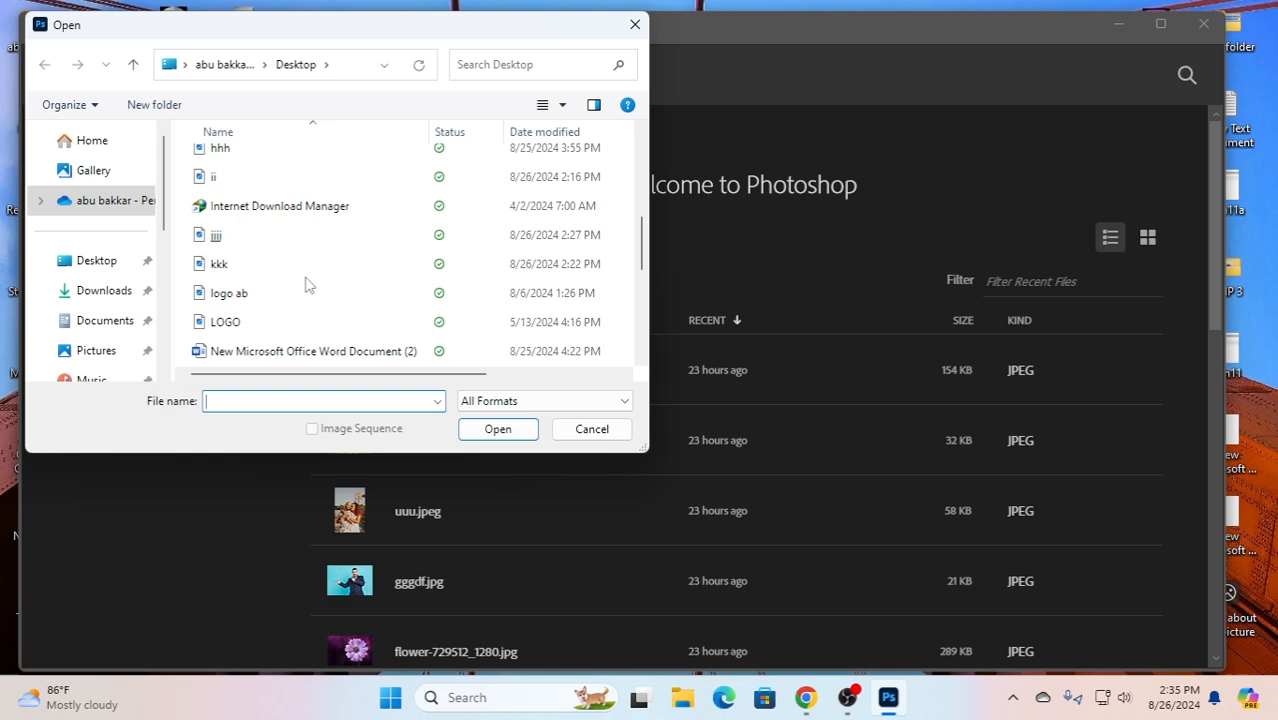
left_click(208, 238)
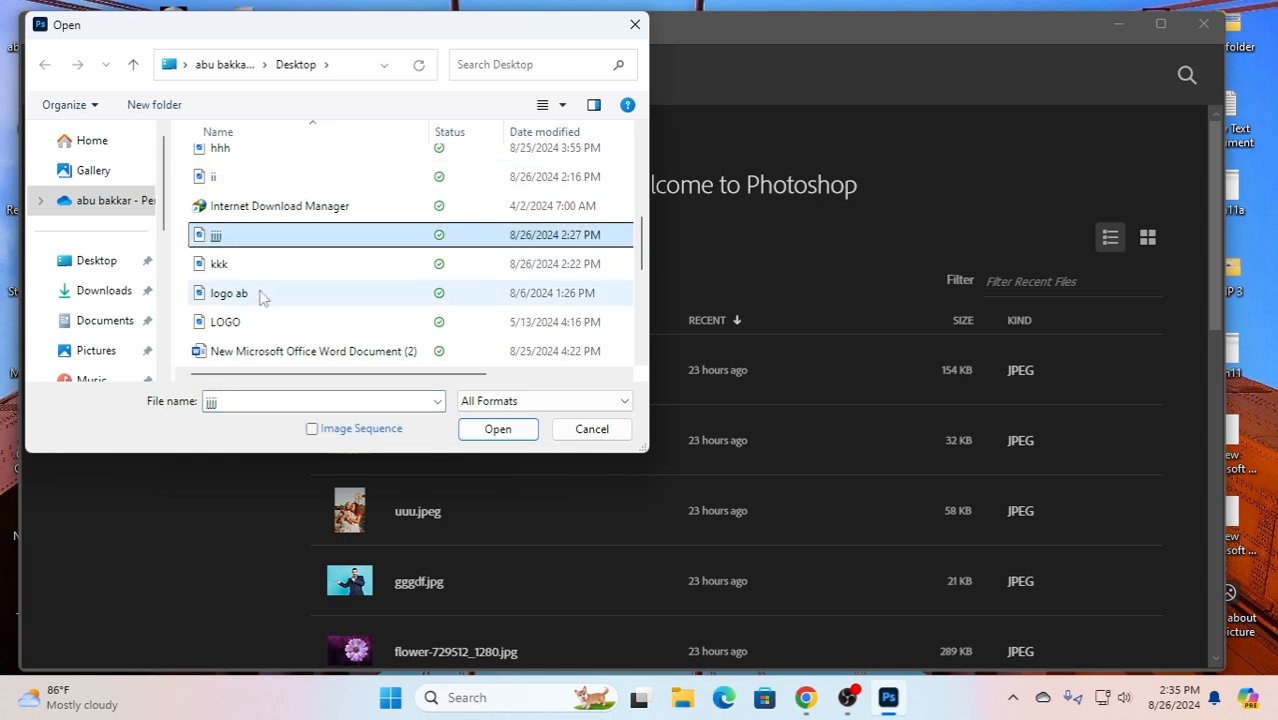
left_click(500, 430)
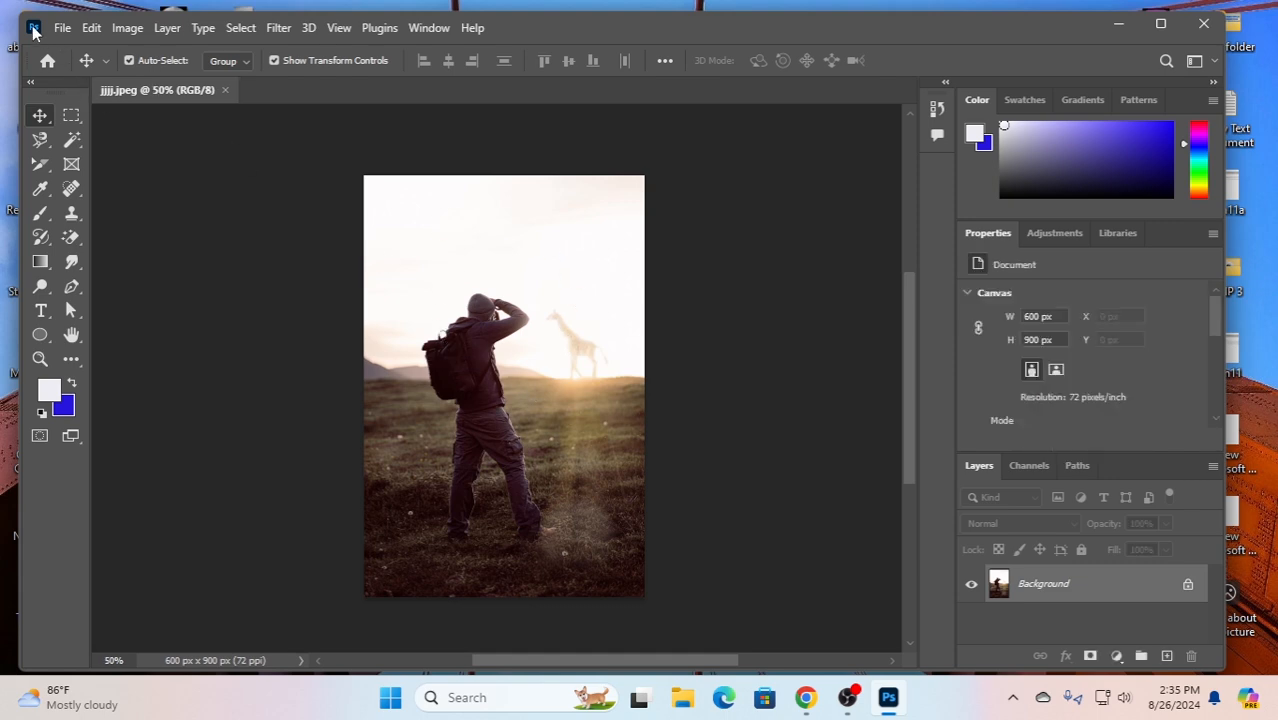
Step: Open the image yy from the Desktop folder as a second document
left_click(62, 28)
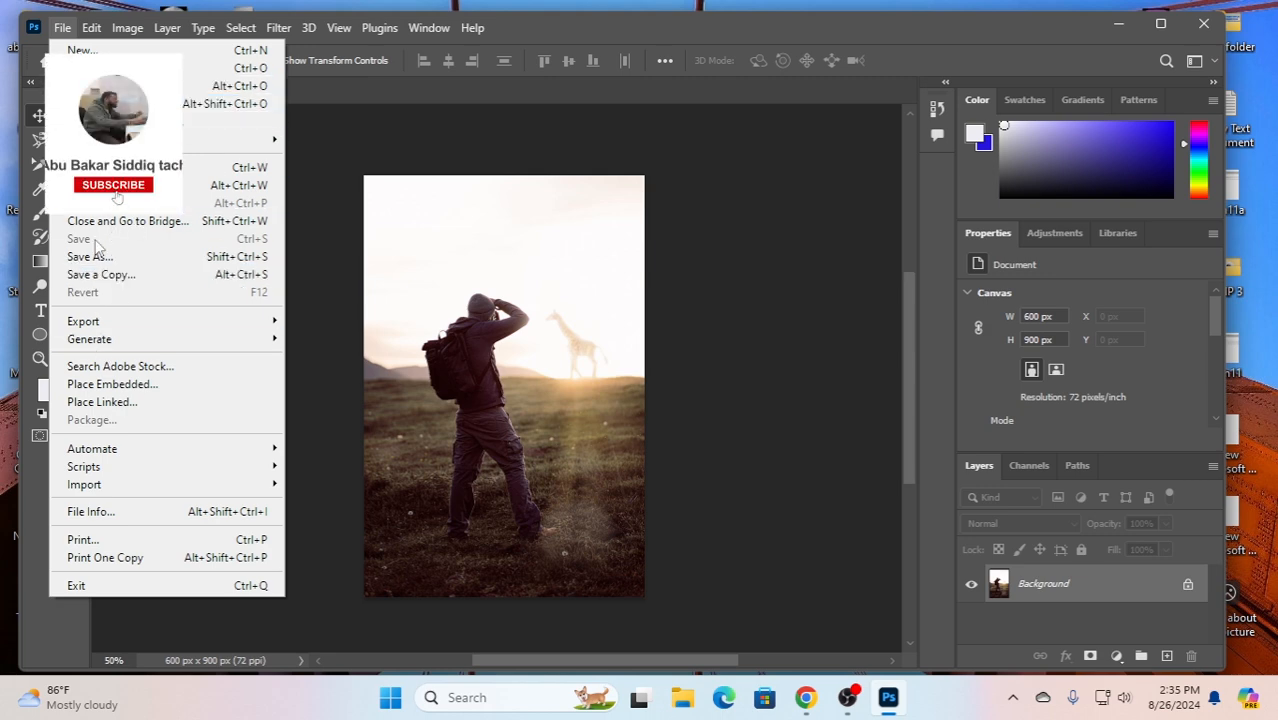
left_click(130, 67)
scroll(265, 277, "down", 10)
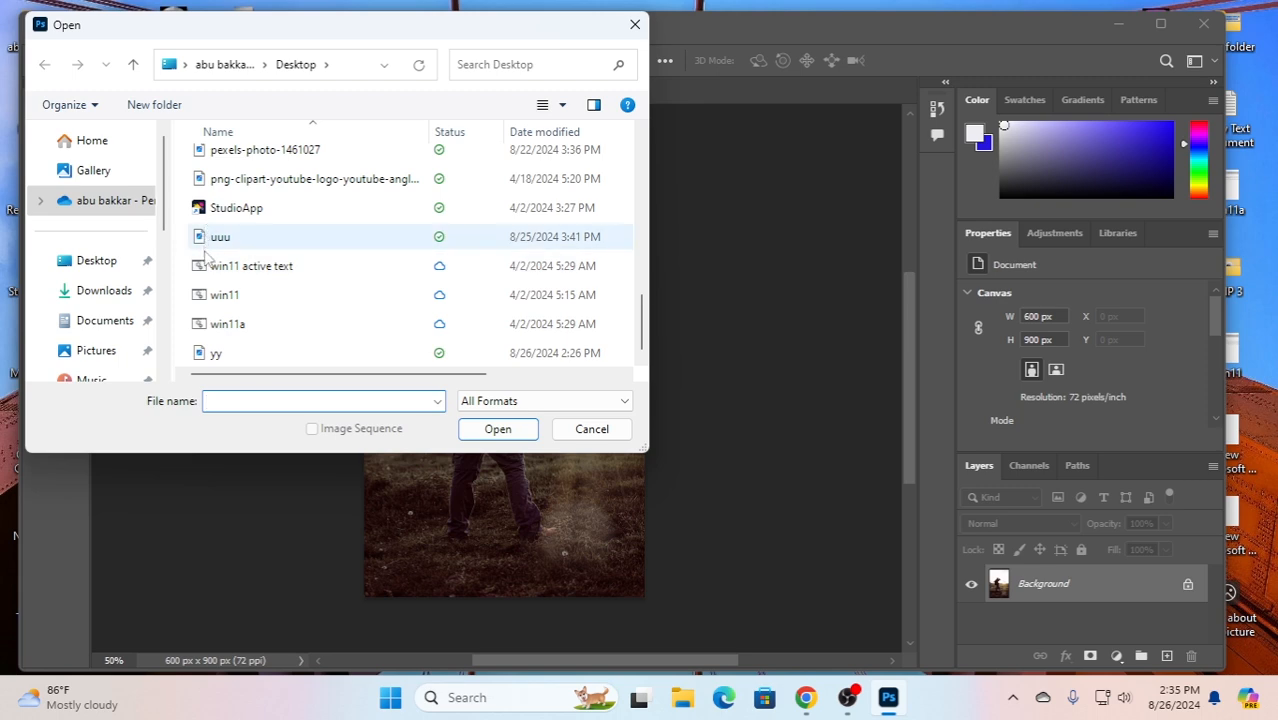
left_click(210, 353)
left_click(497, 428)
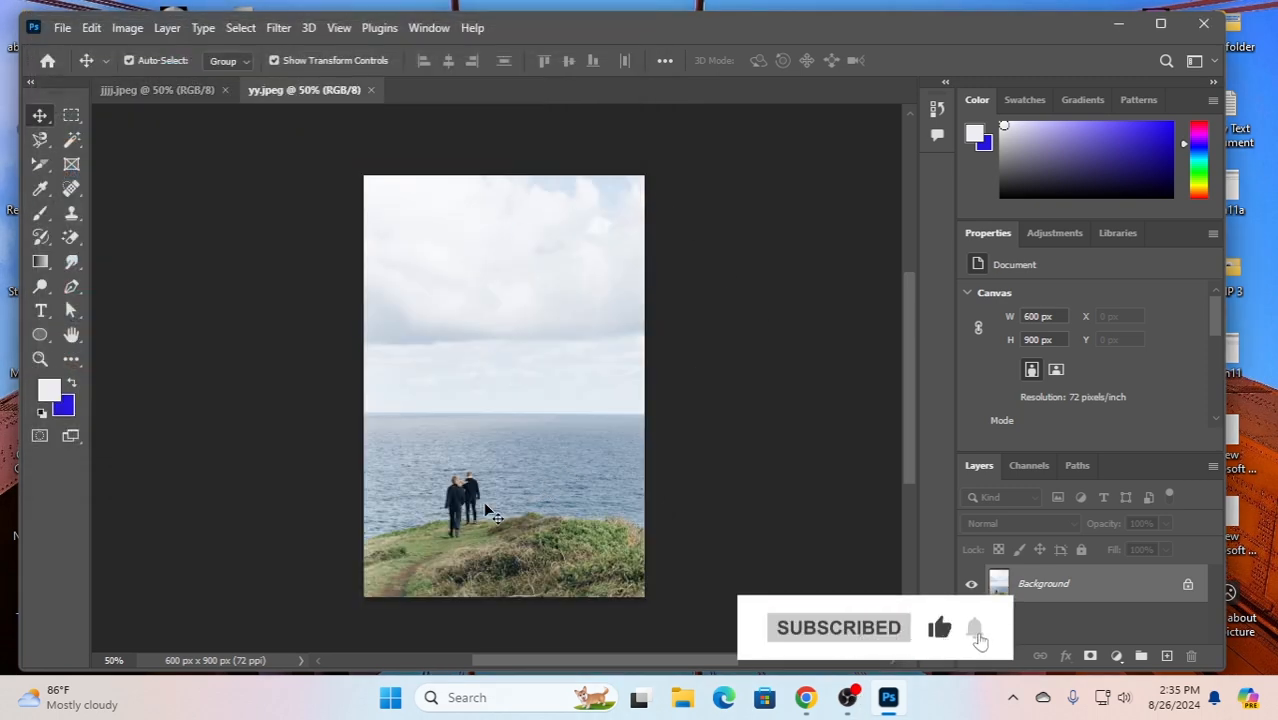
Step: In the jjjj.jpeg document, unlock the Background layer and duplicate it
left_click(160, 90)
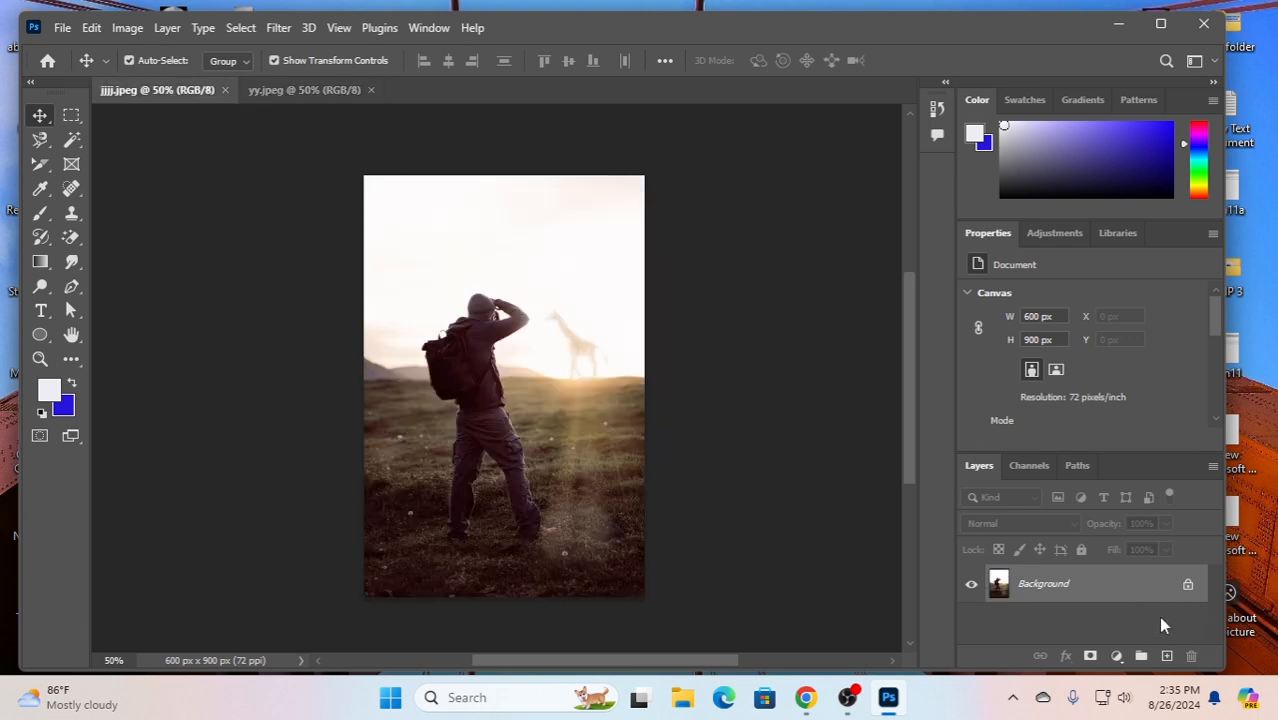
left_click(1188, 587)
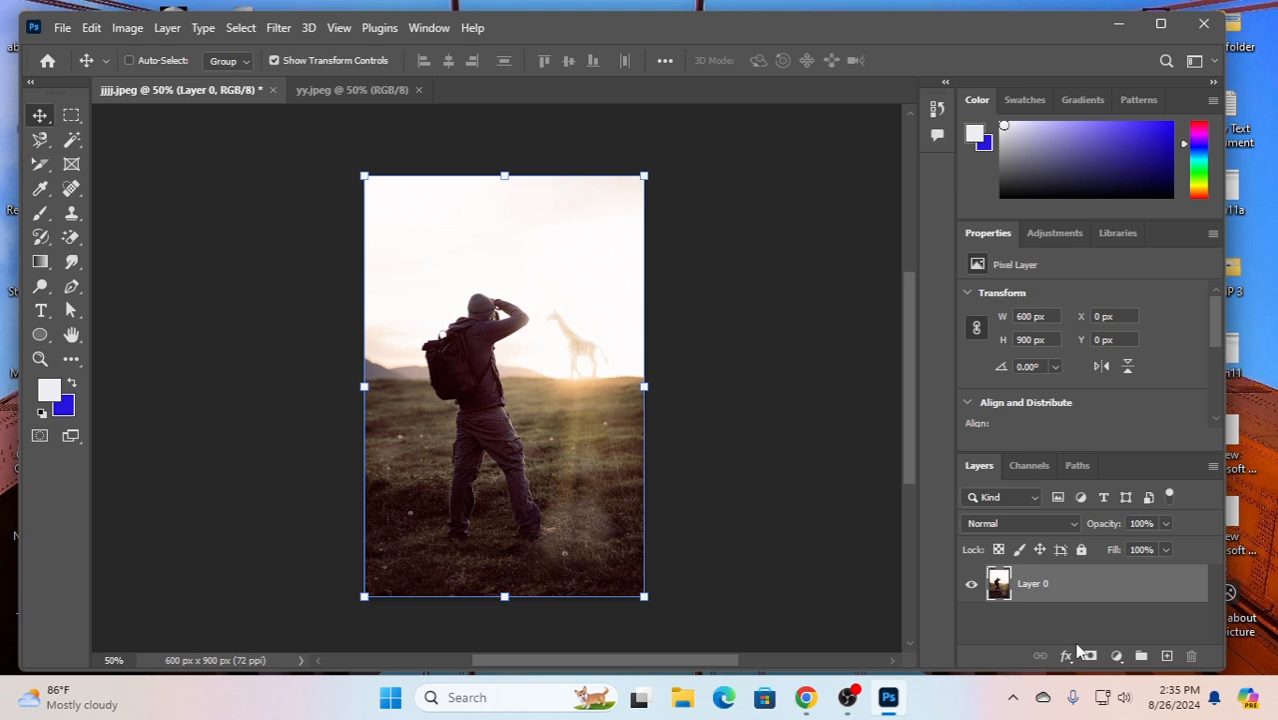
key("ctrl+j")
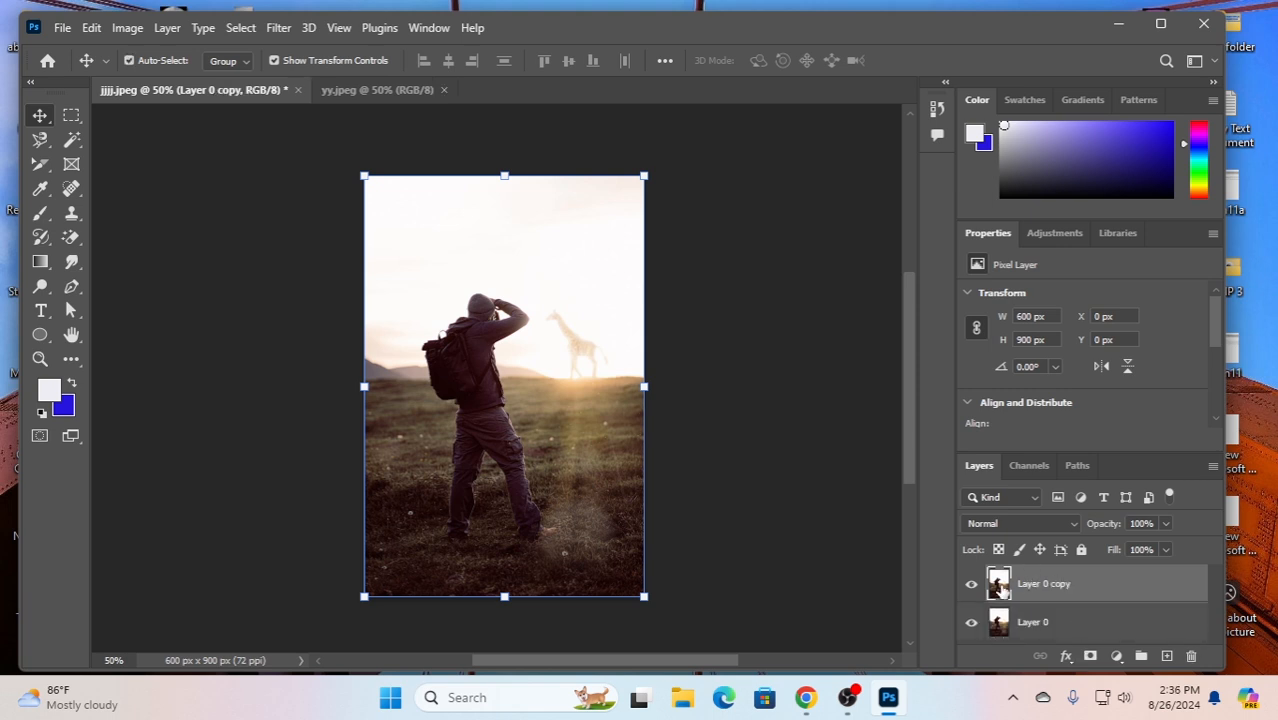
left_click(737, 211)
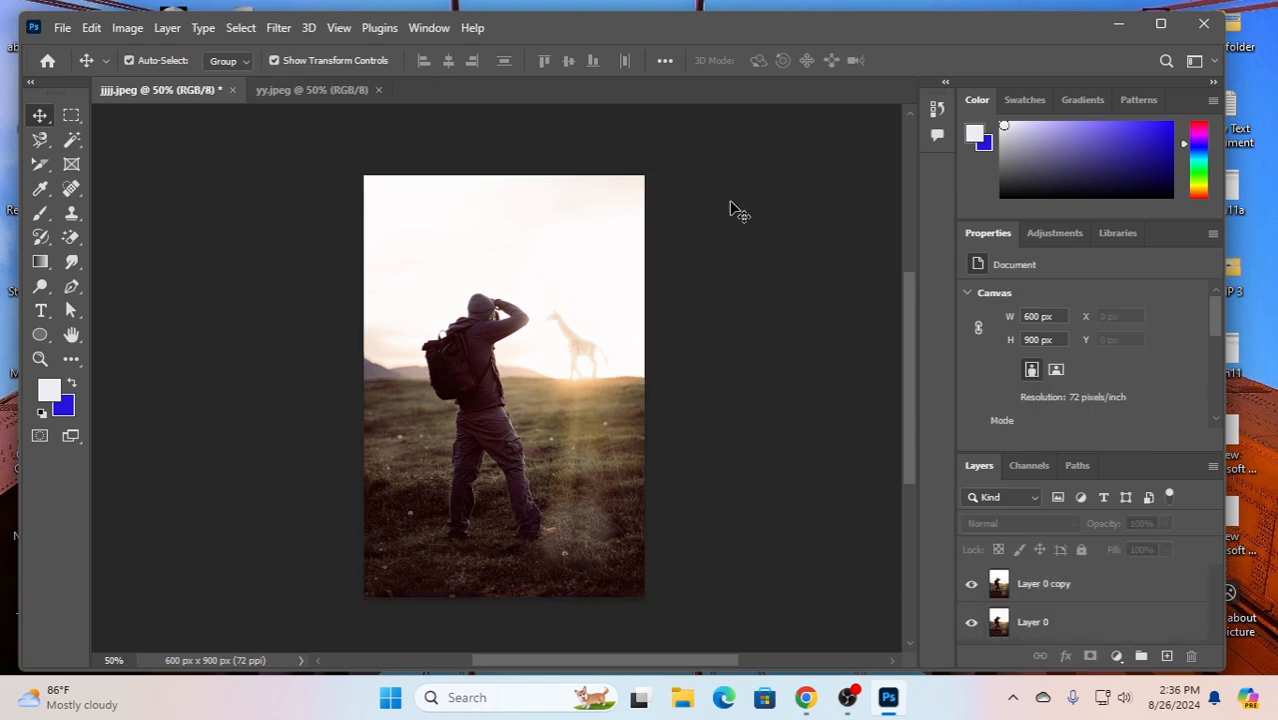
left_click(74, 140)
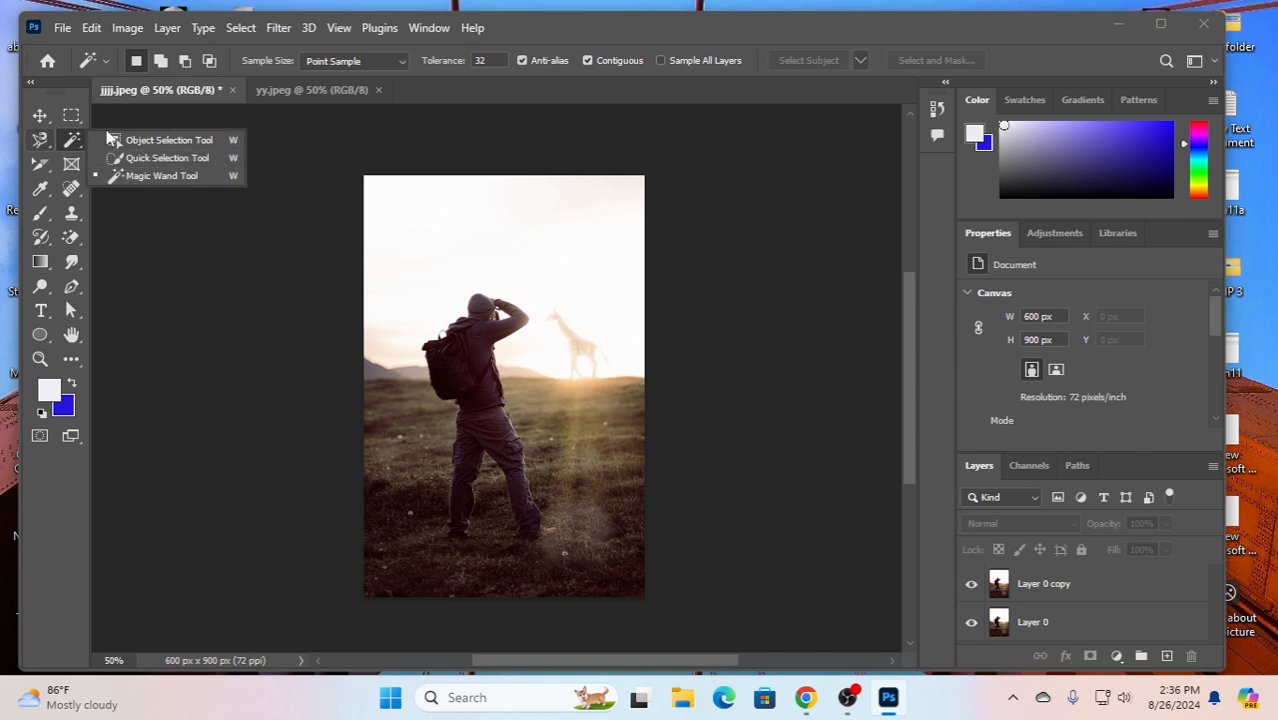
left_click(179, 139)
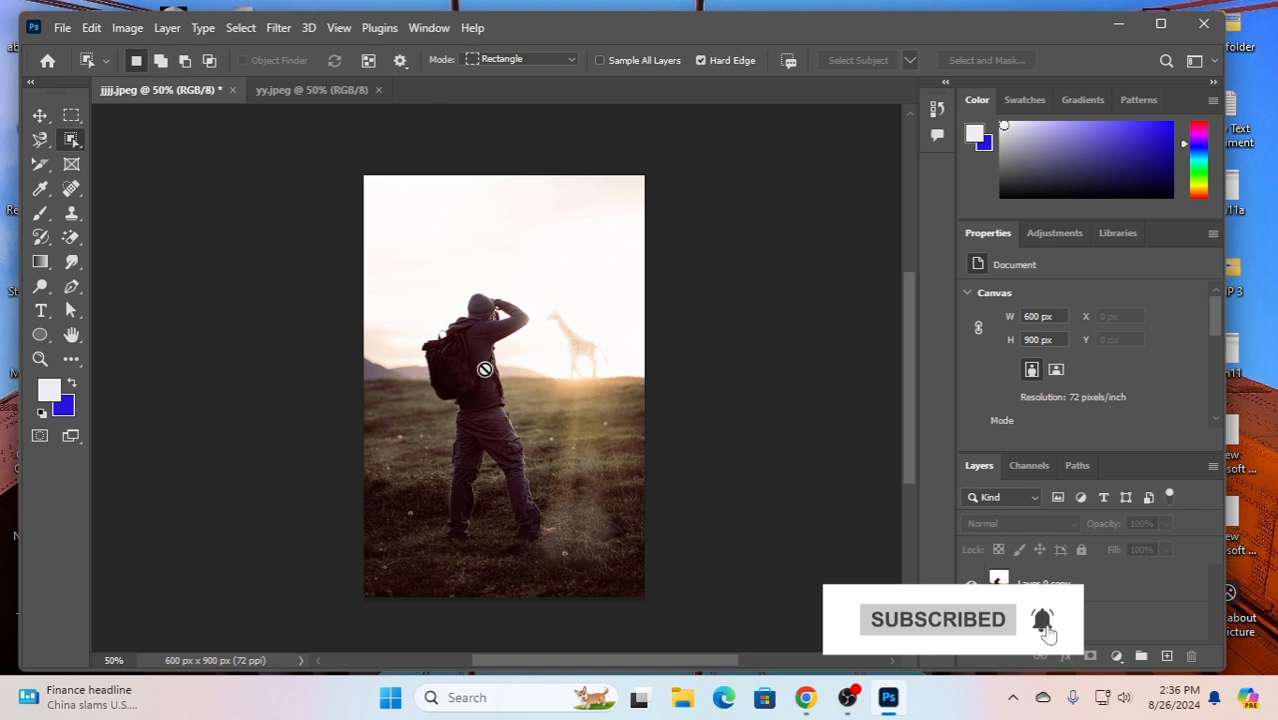
left_click(236, 188)
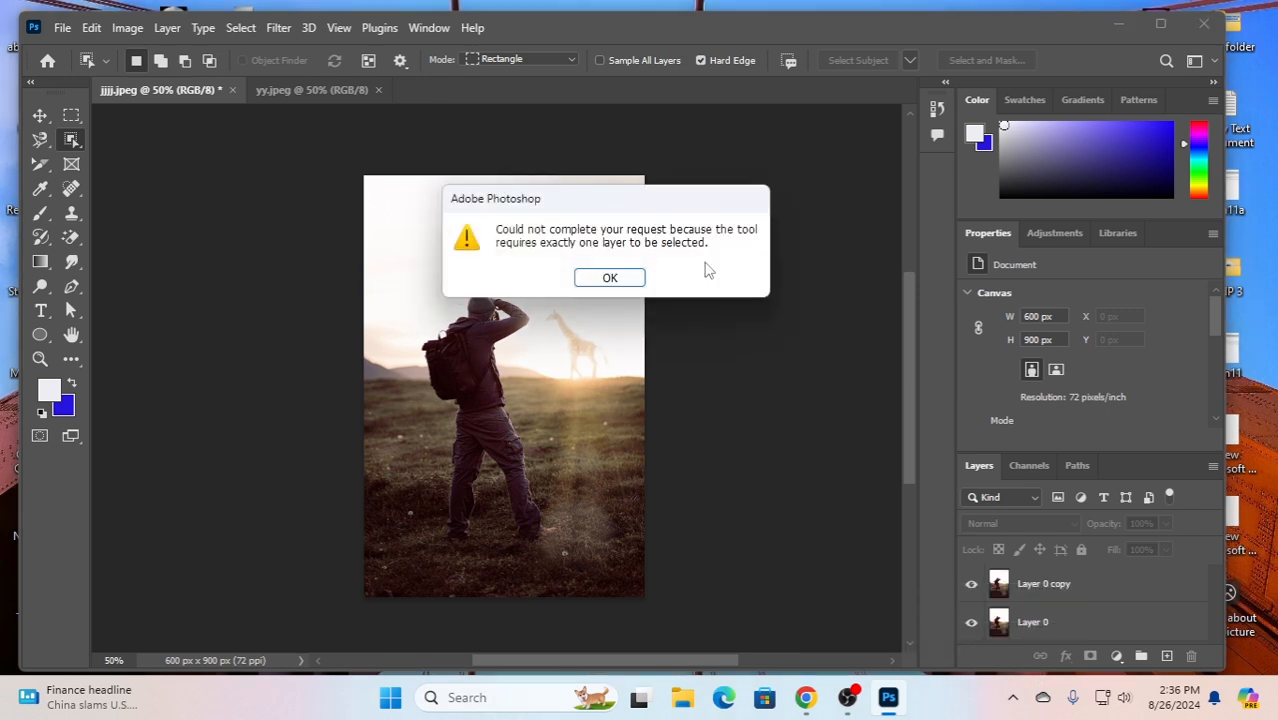
left_click(622, 279)
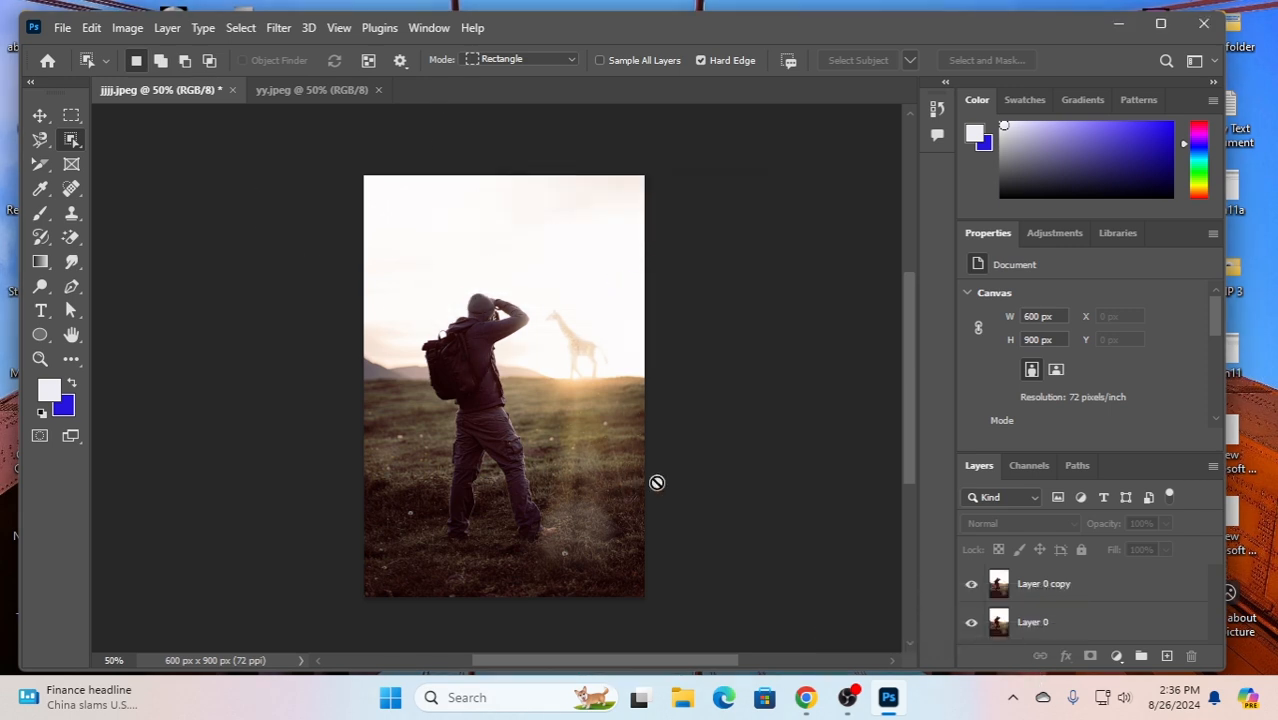
Step: On Layer 0 copy, select the standing man with the Quick Selection tool and subtract the grass between his legs
left_click(1050, 591)
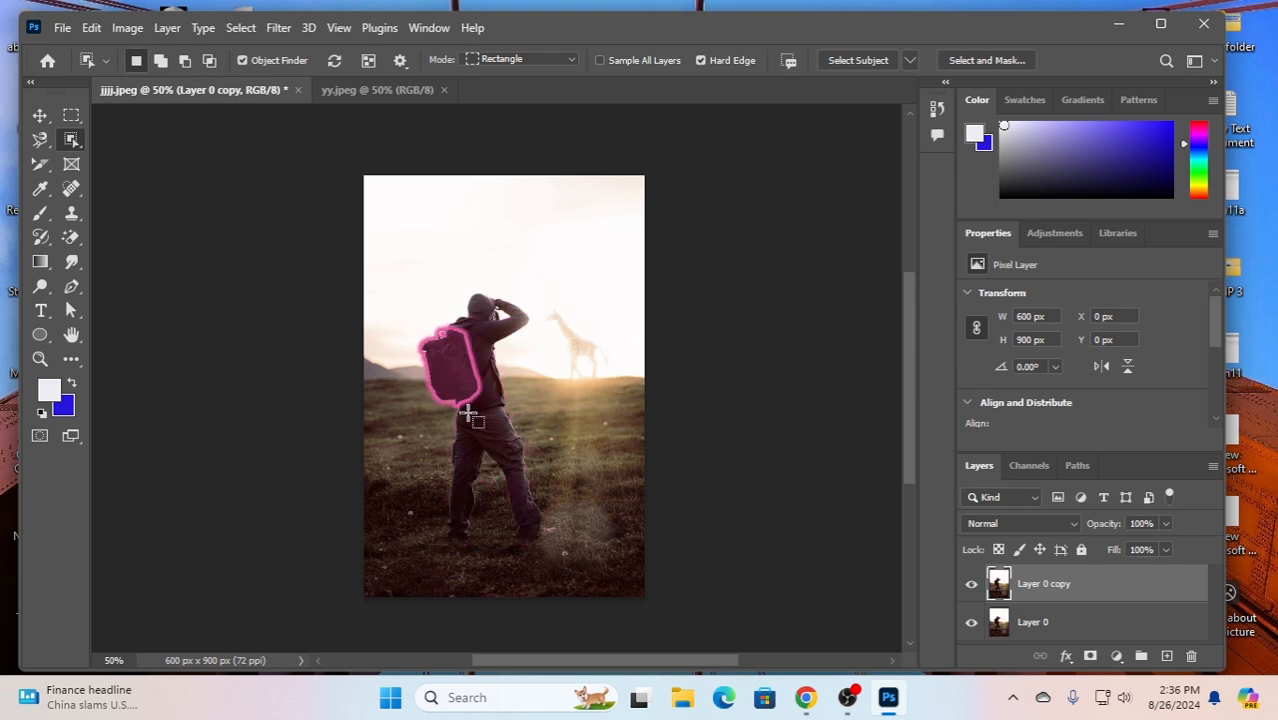
left_click(77, 145)
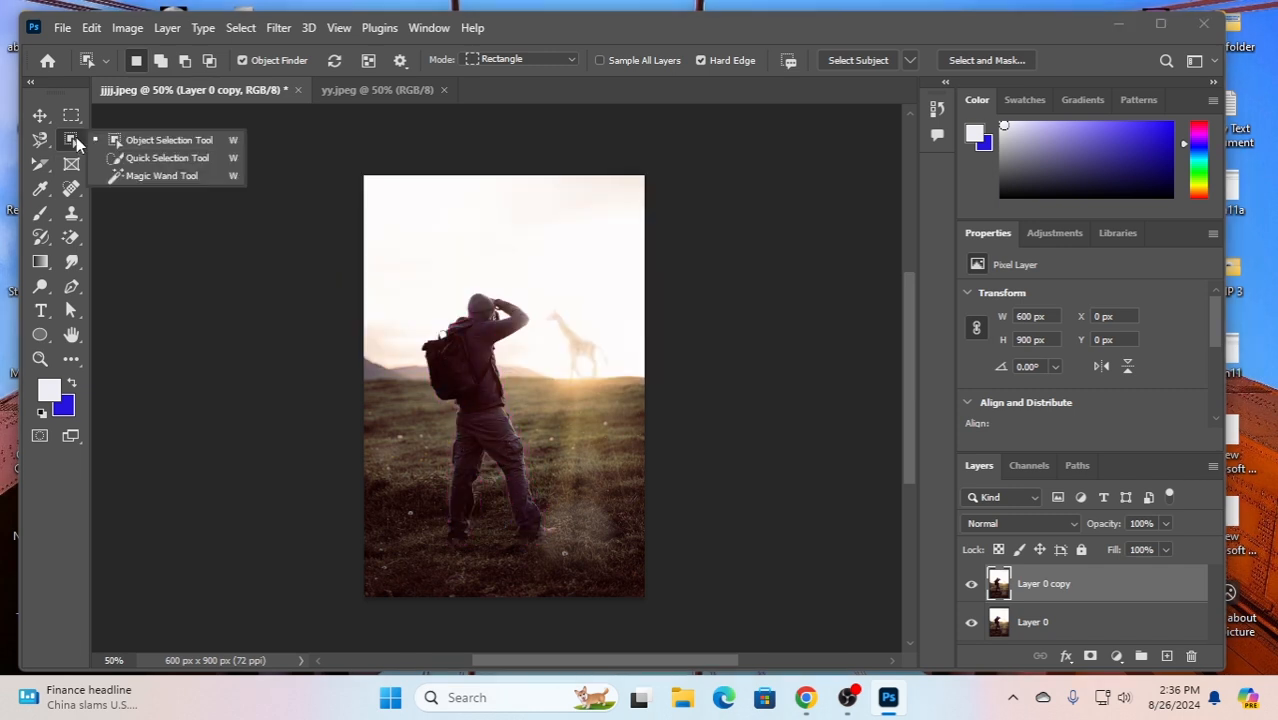
left_click(164, 146)
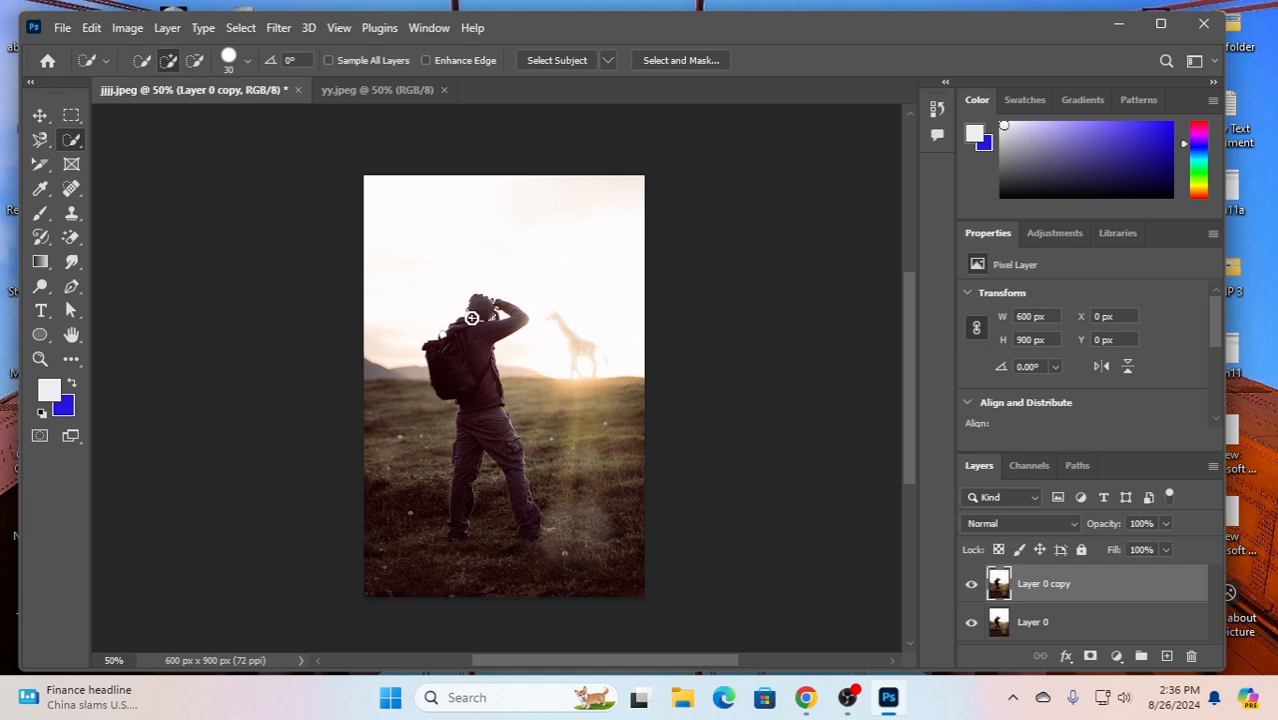
mouse_move(480, 308)
left_mouse_down()
mouse_move(474, 385)
mouse_move(539, 536)
mouse_move(543, 526)
left_mouse_up()
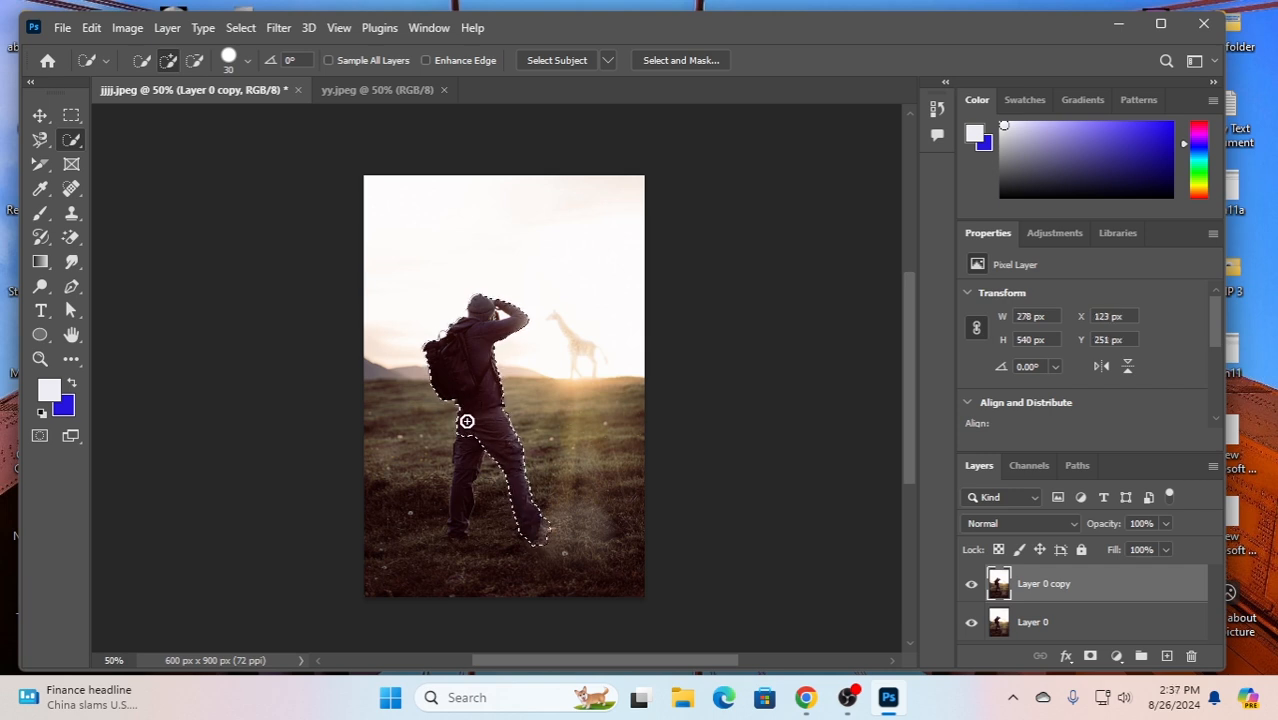
mouse_move(470, 422)
left_mouse_down()
mouse_move(454, 531)
mouse_move(479, 505)
left_mouse_up()
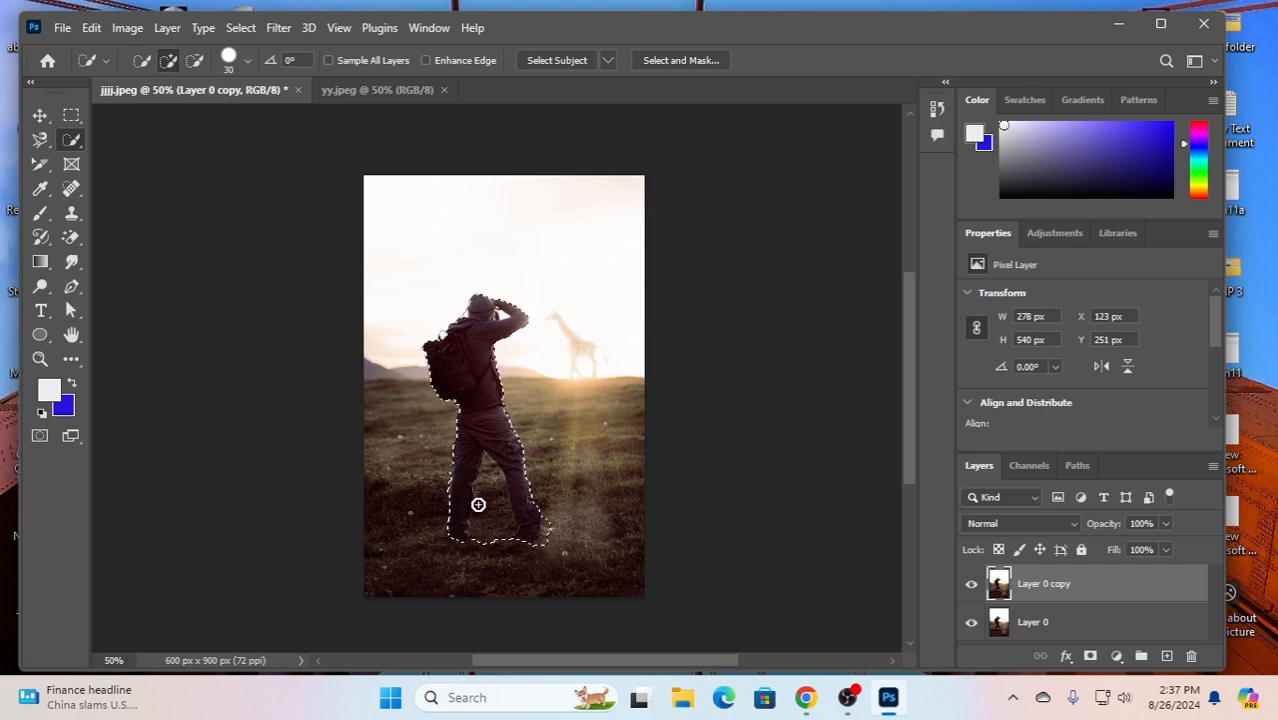
left_click(197, 61)
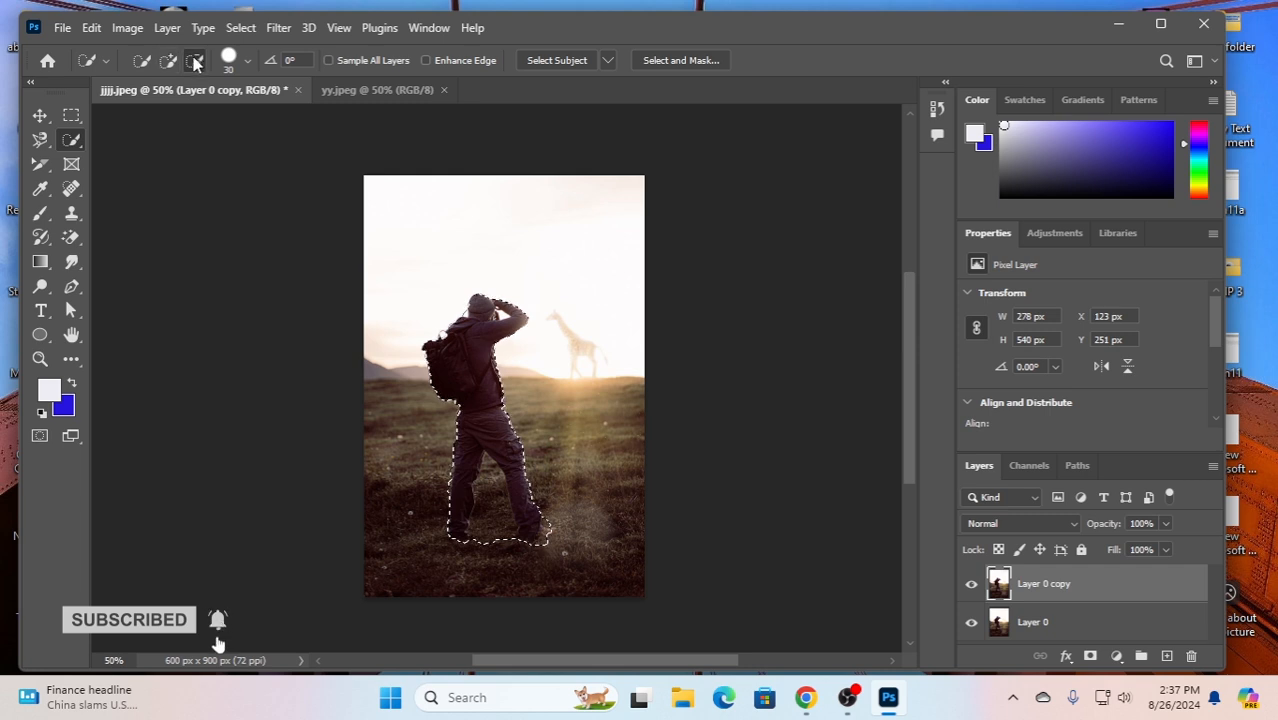
left_click_drag(495, 552, 491, 485)
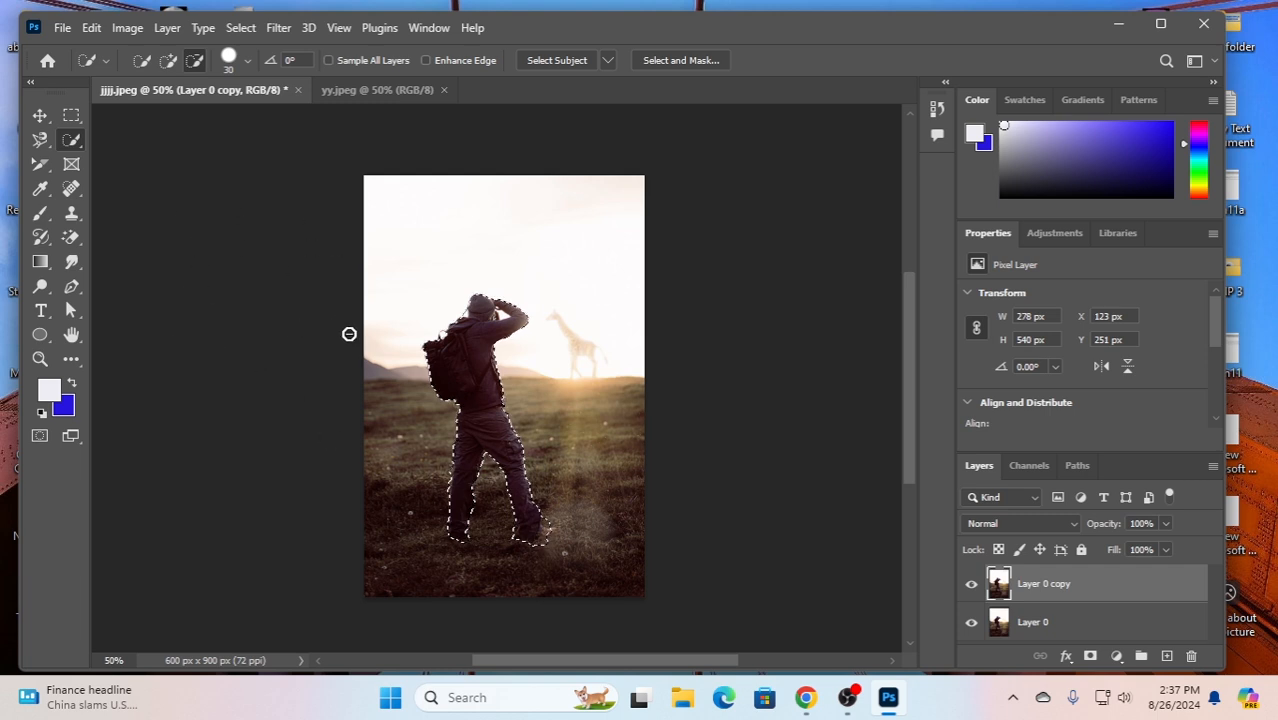
Step: Expand the selection around the man by 10 pixels with the effect applied at canvas bounds
left_click(243, 28)
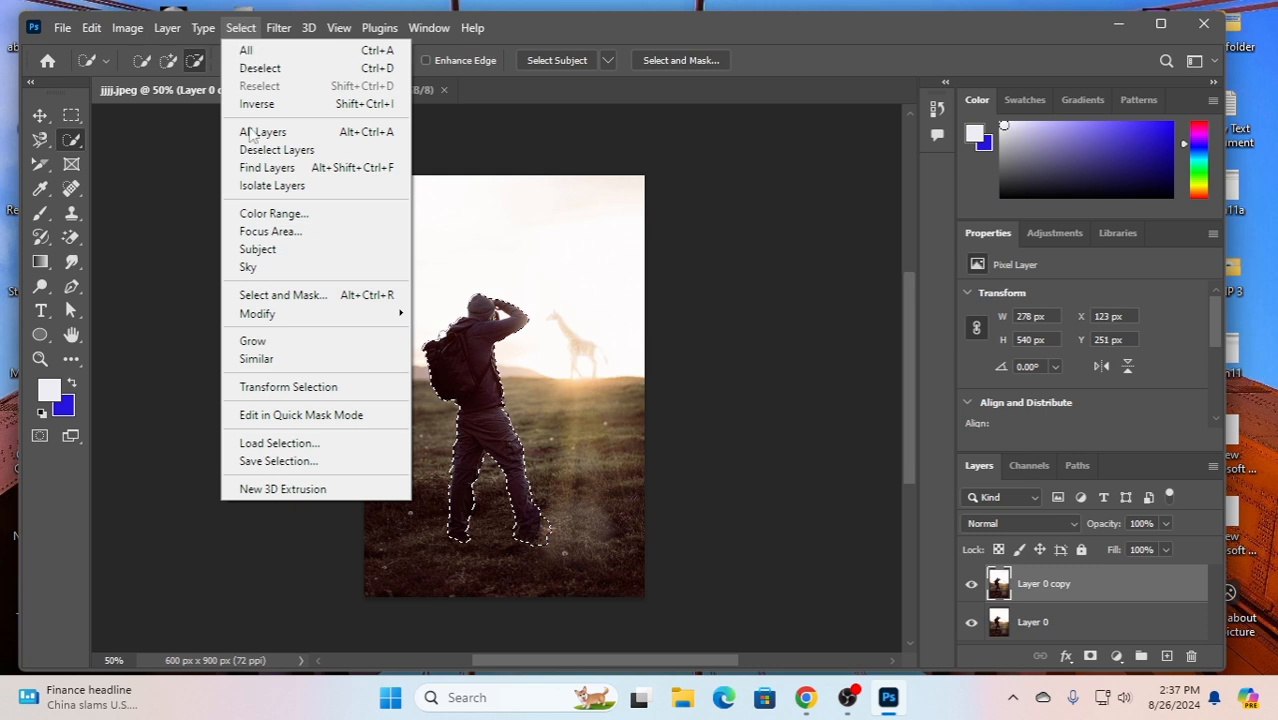
mouse_move(318, 314)
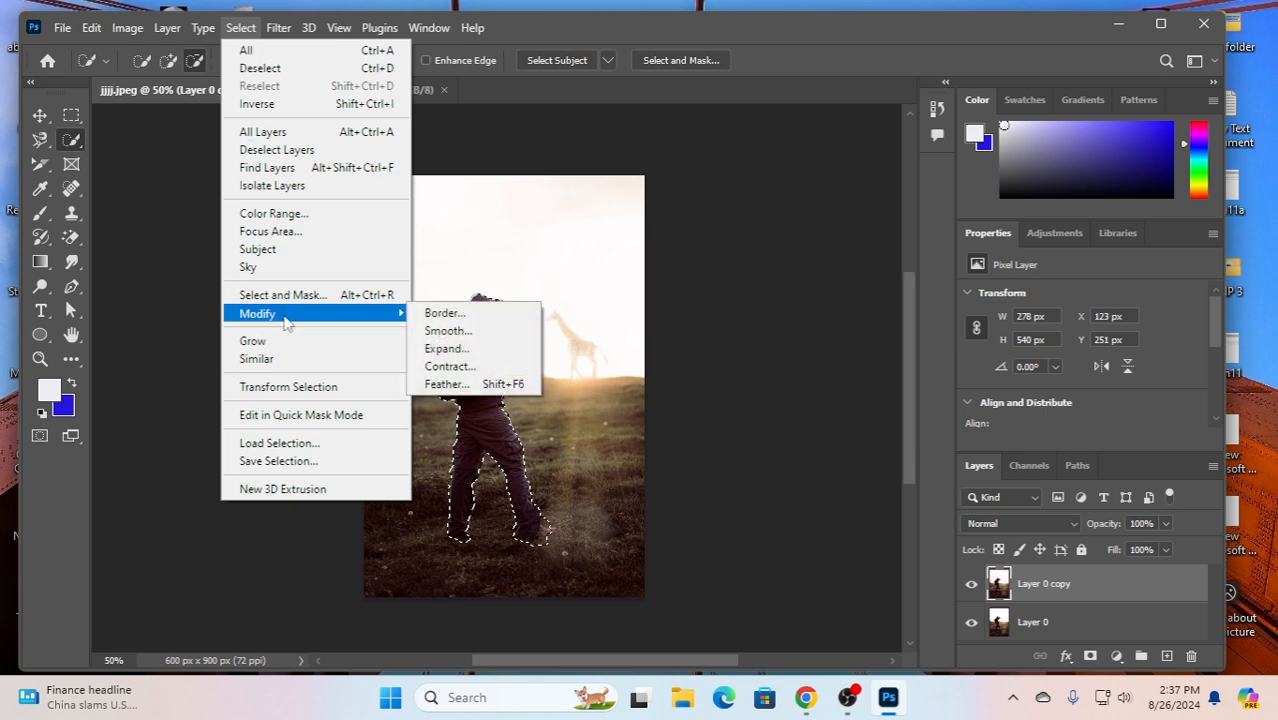
left_click(470, 354)
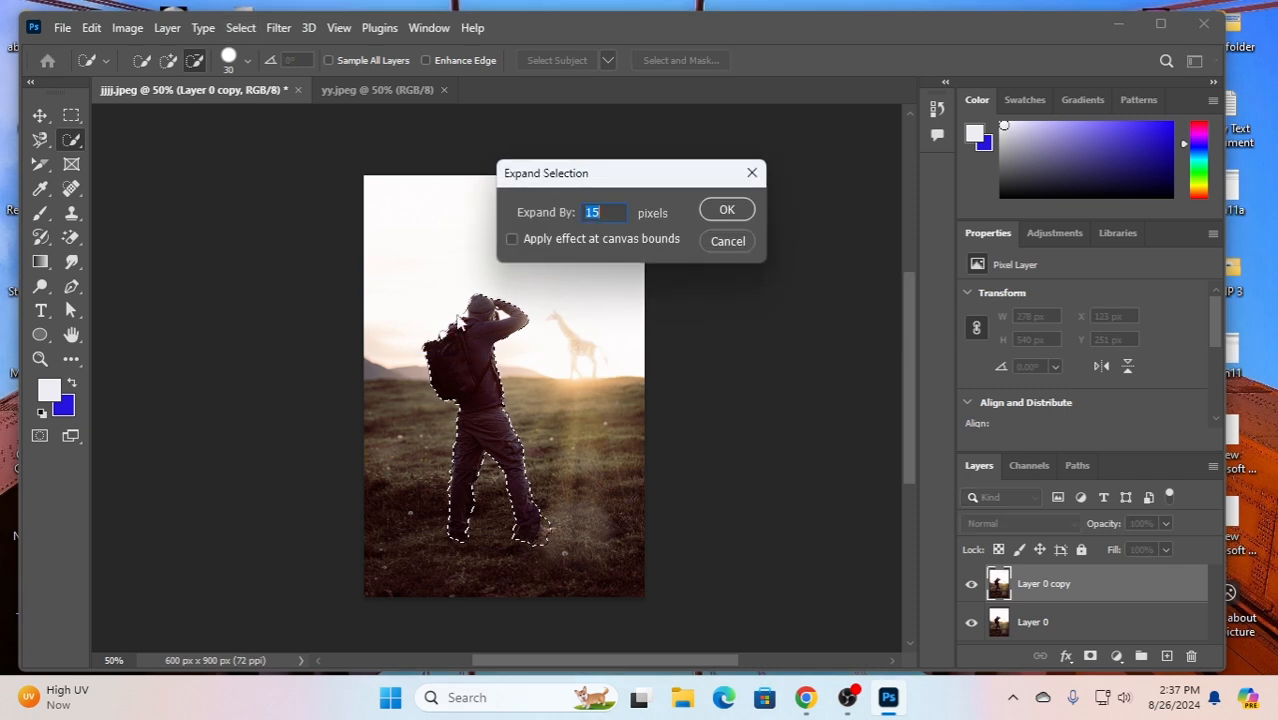
left_click(514, 241)
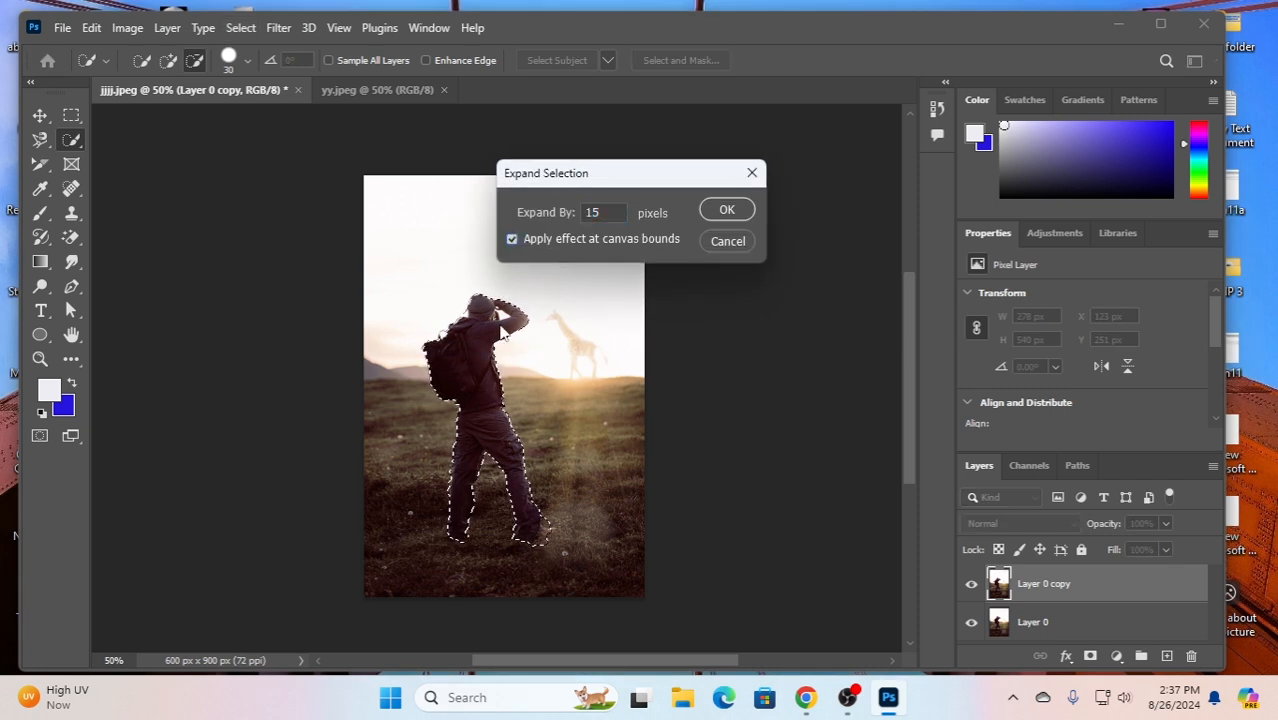
left_click(601, 211)
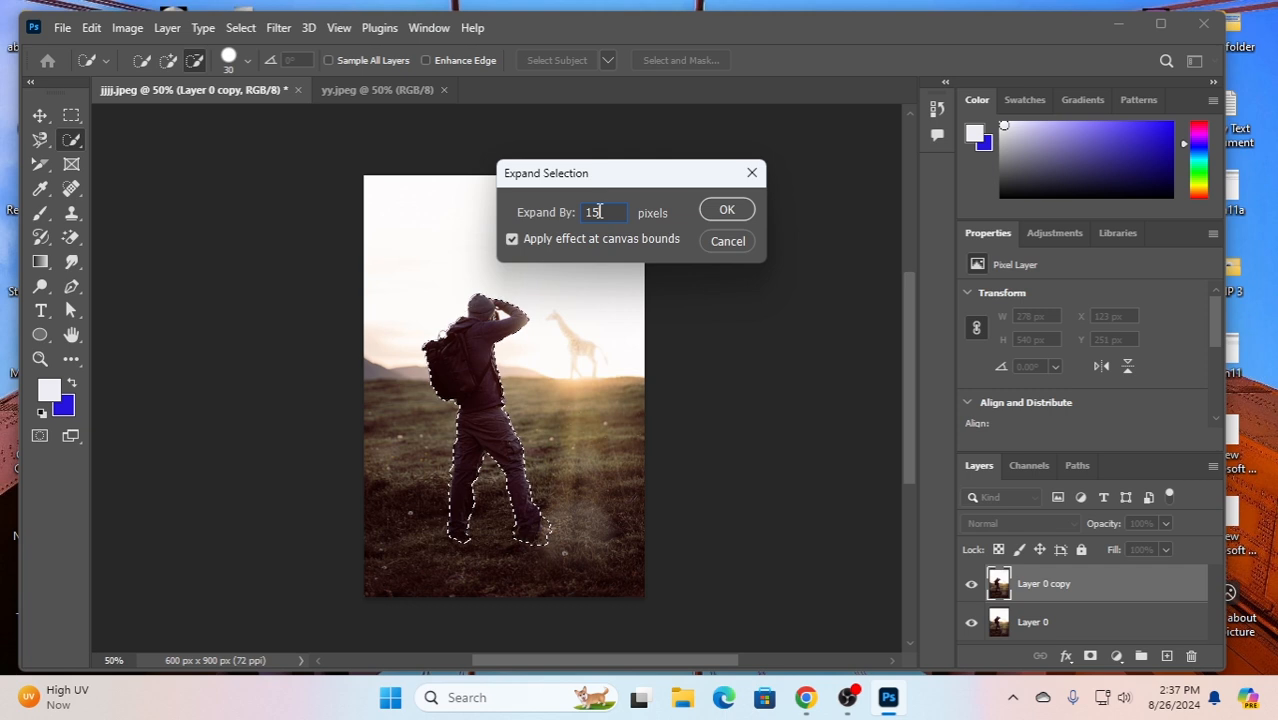
key("BackSpace")
type("0")
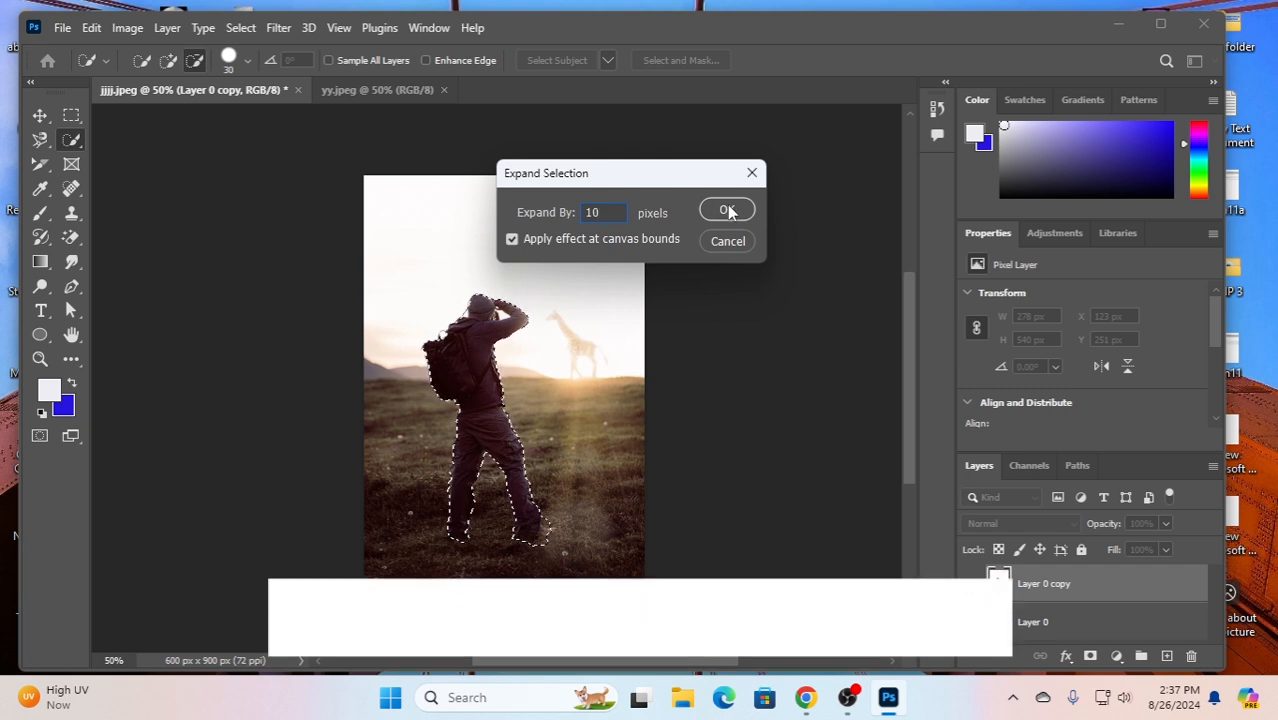
left_click(727, 209)
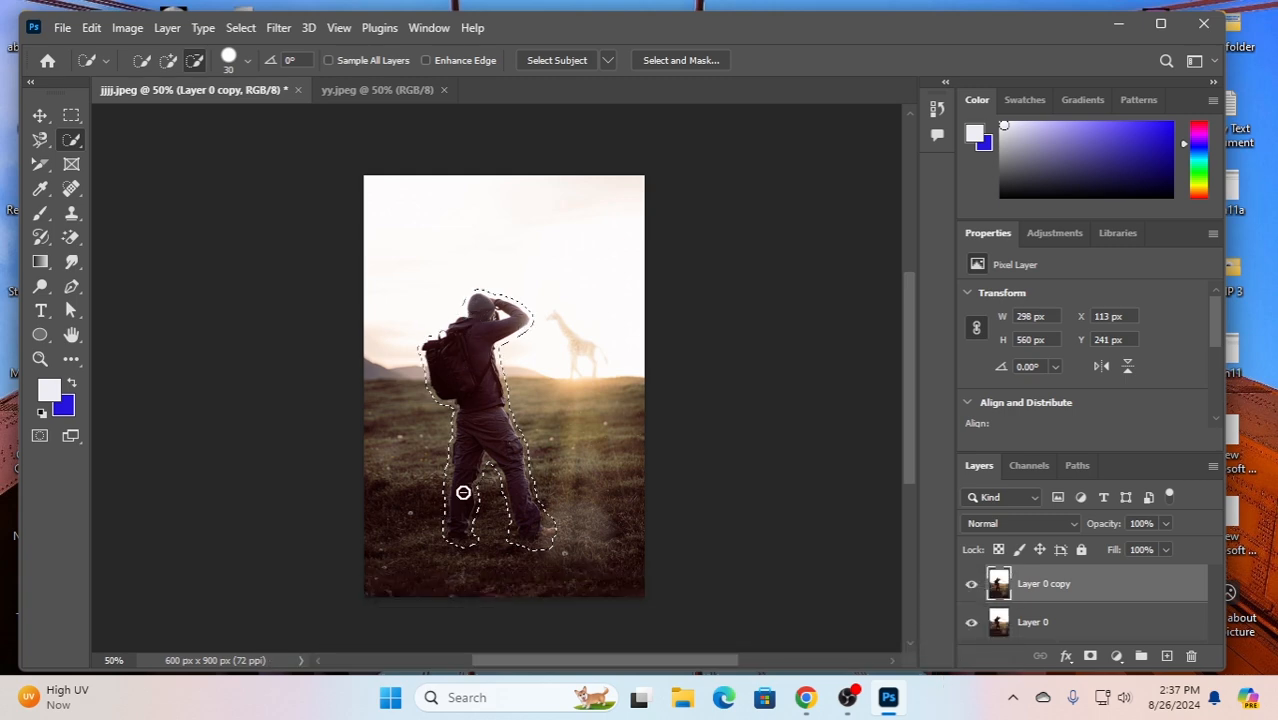
Step: Try Content-Aware Fill on the man's selection with output to a new layer, then deselect and delete the filled layer
left_click(90, 28)
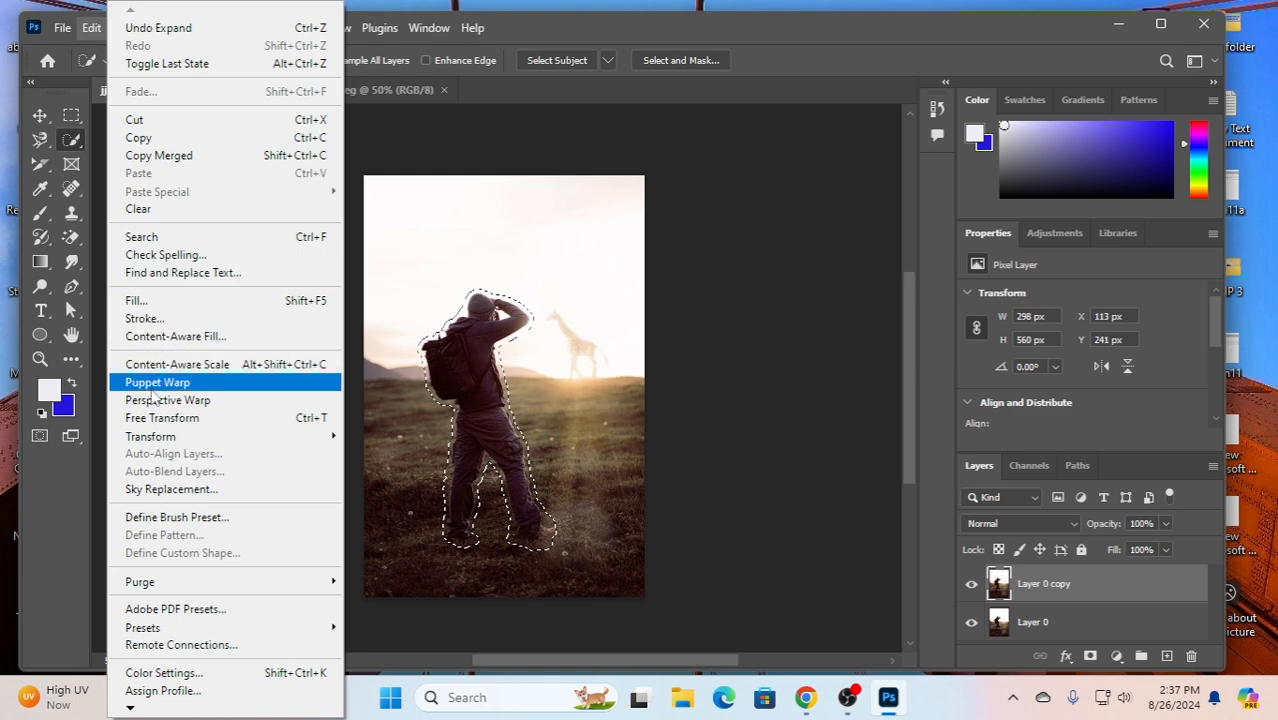
left_click(236, 343)
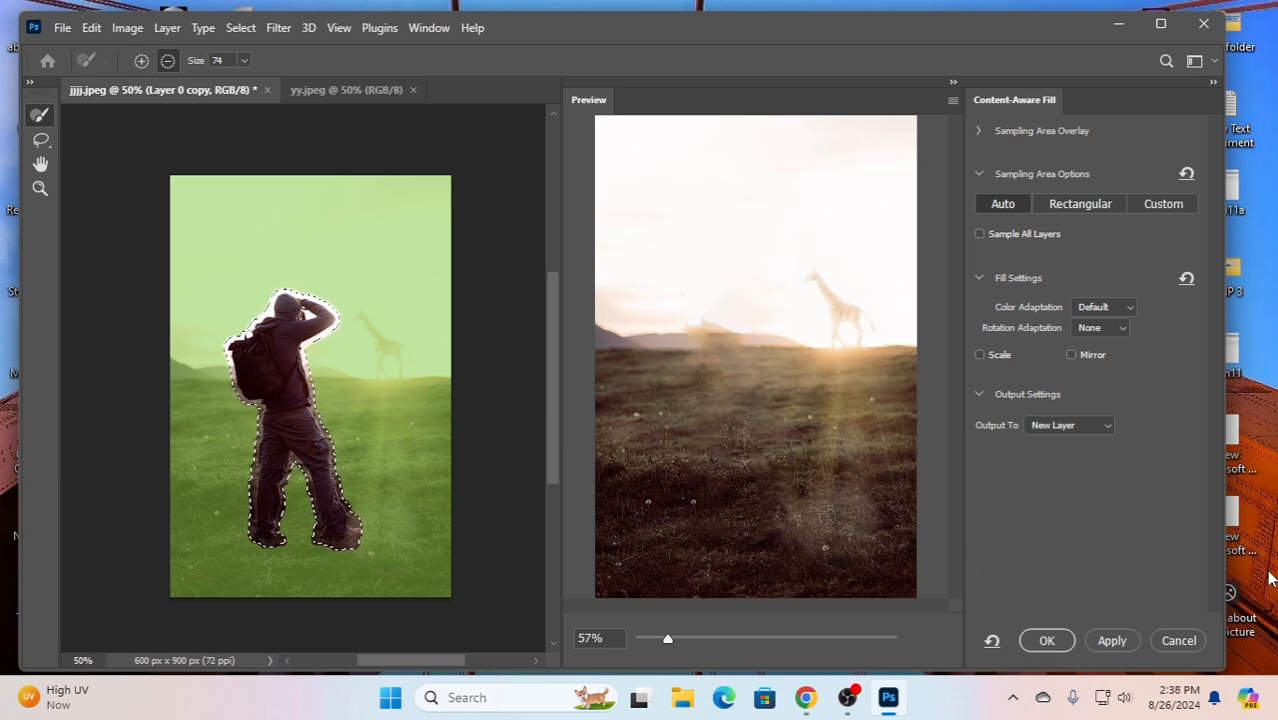
left_click(1046, 640)
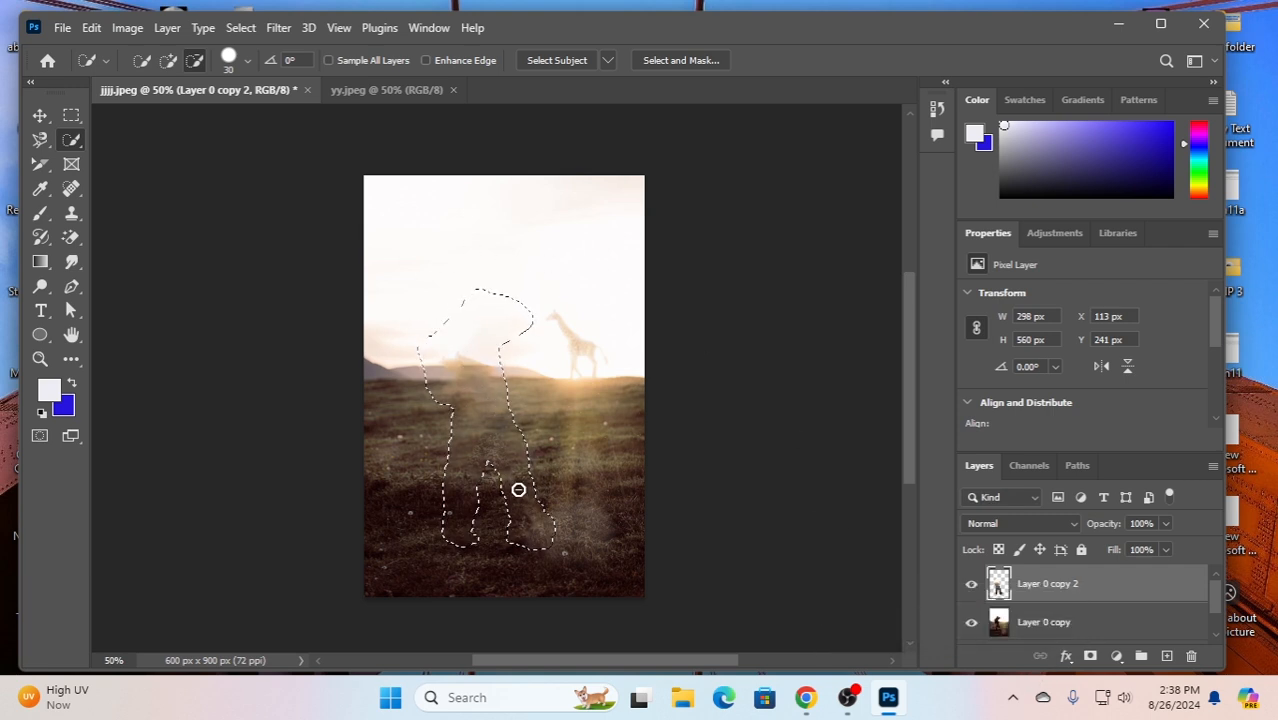
key("ctrl+d")
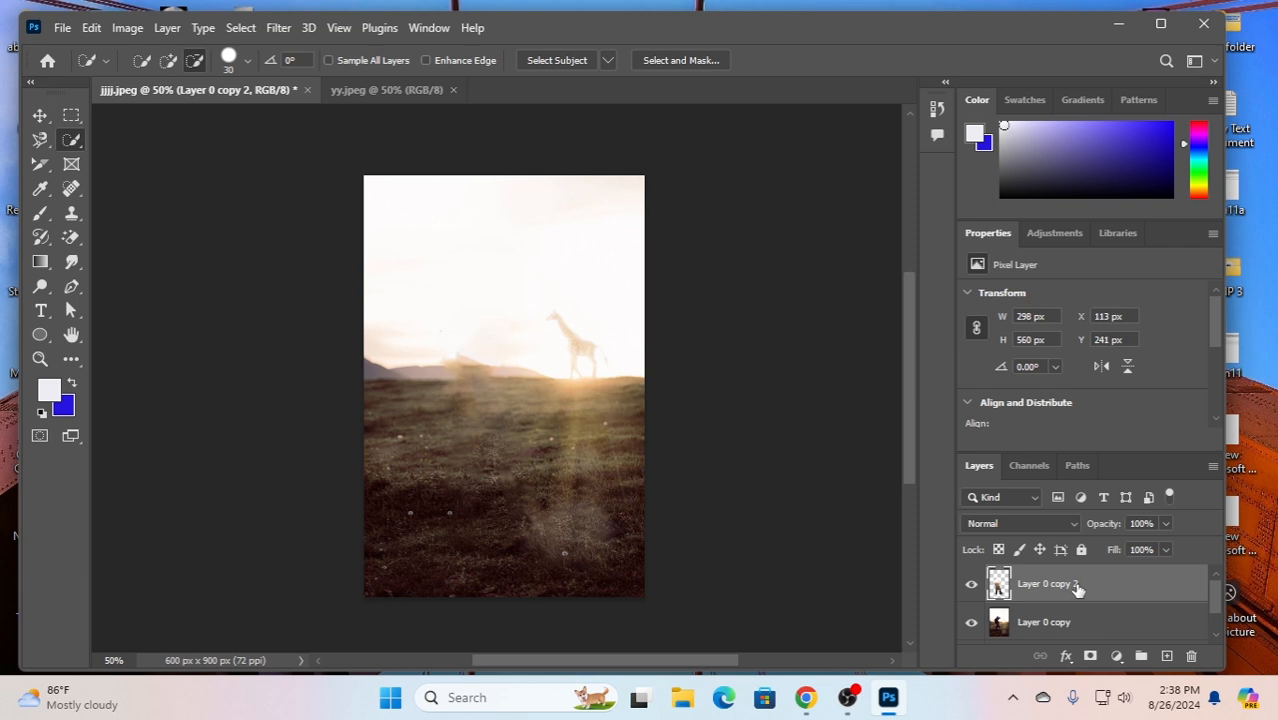
key("Delete")
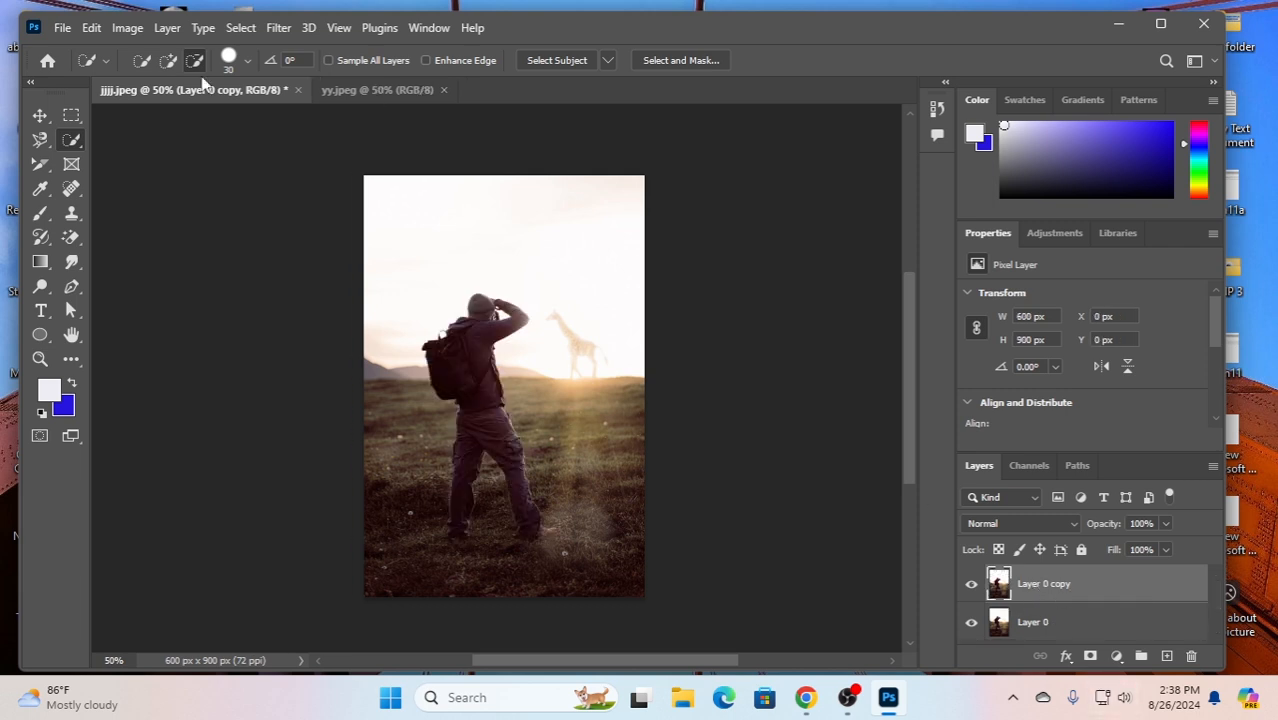
Step: Select the man with a rectangular marquee about 312 × 640 px and contract it by 5 pixels with the effect applied at canvas bounds
left_click(71, 117)
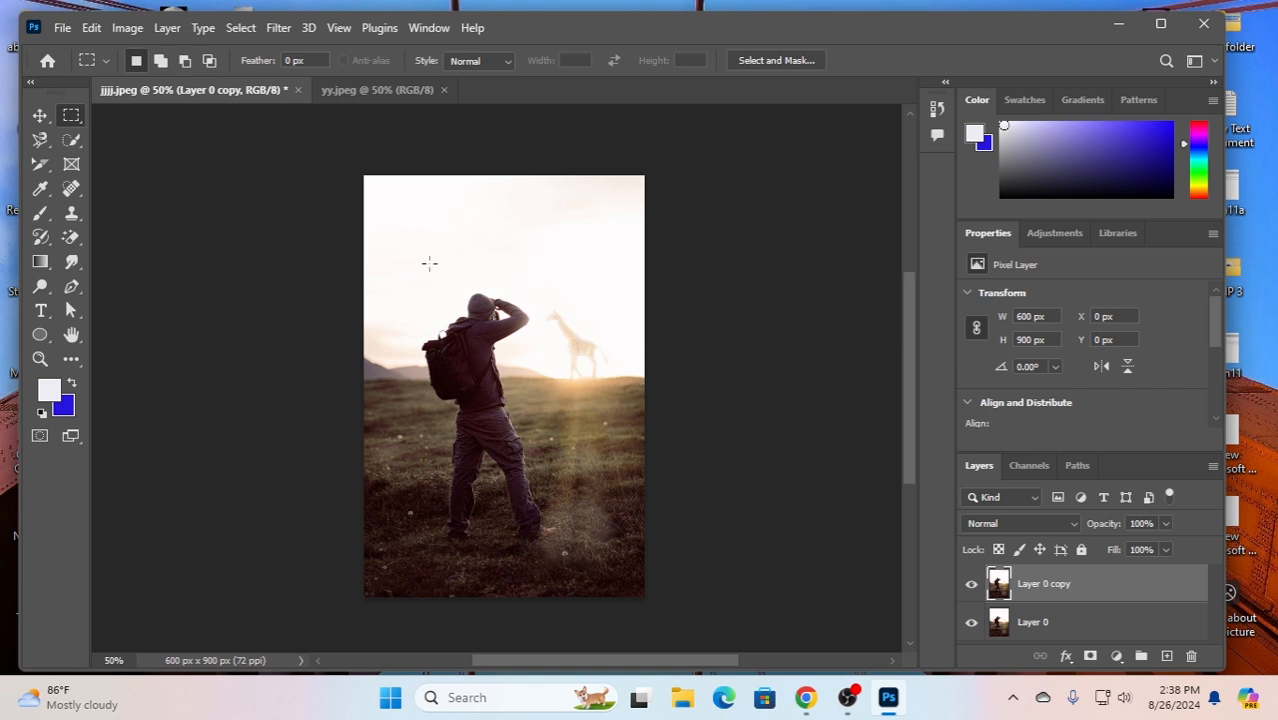
left_click_drag(402, 275, 546, 575)
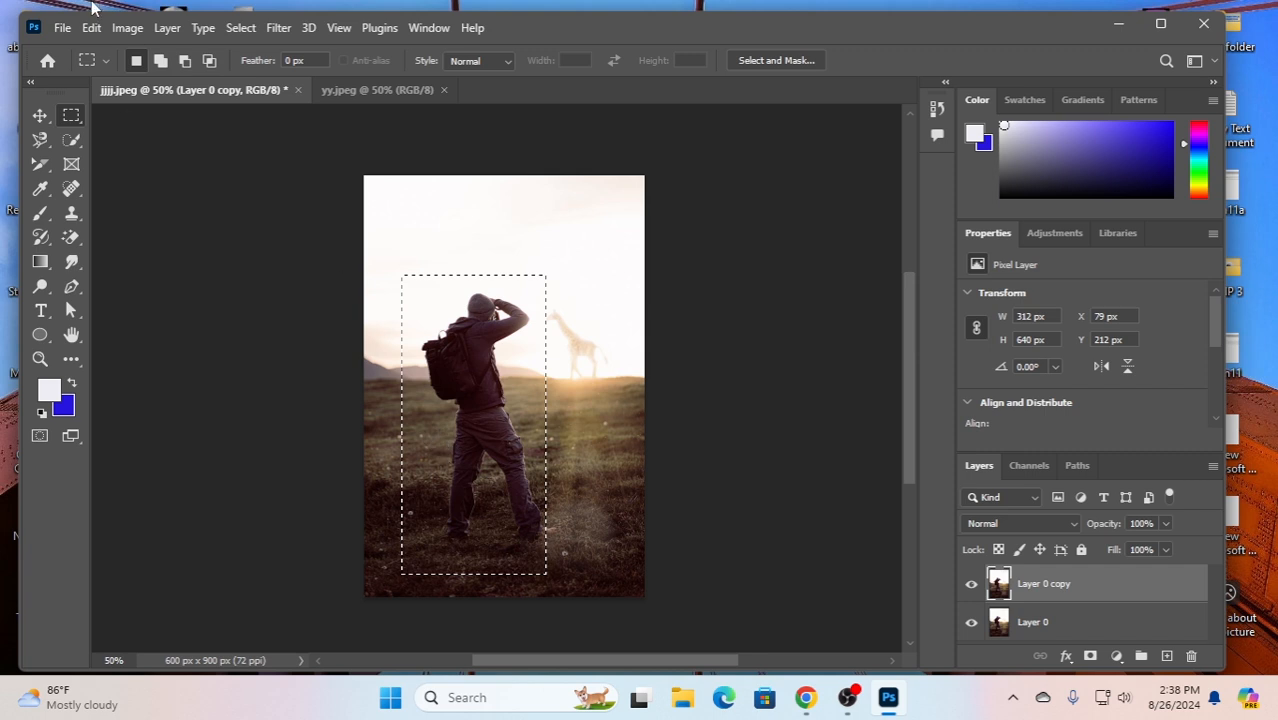
left_click(241, 28)
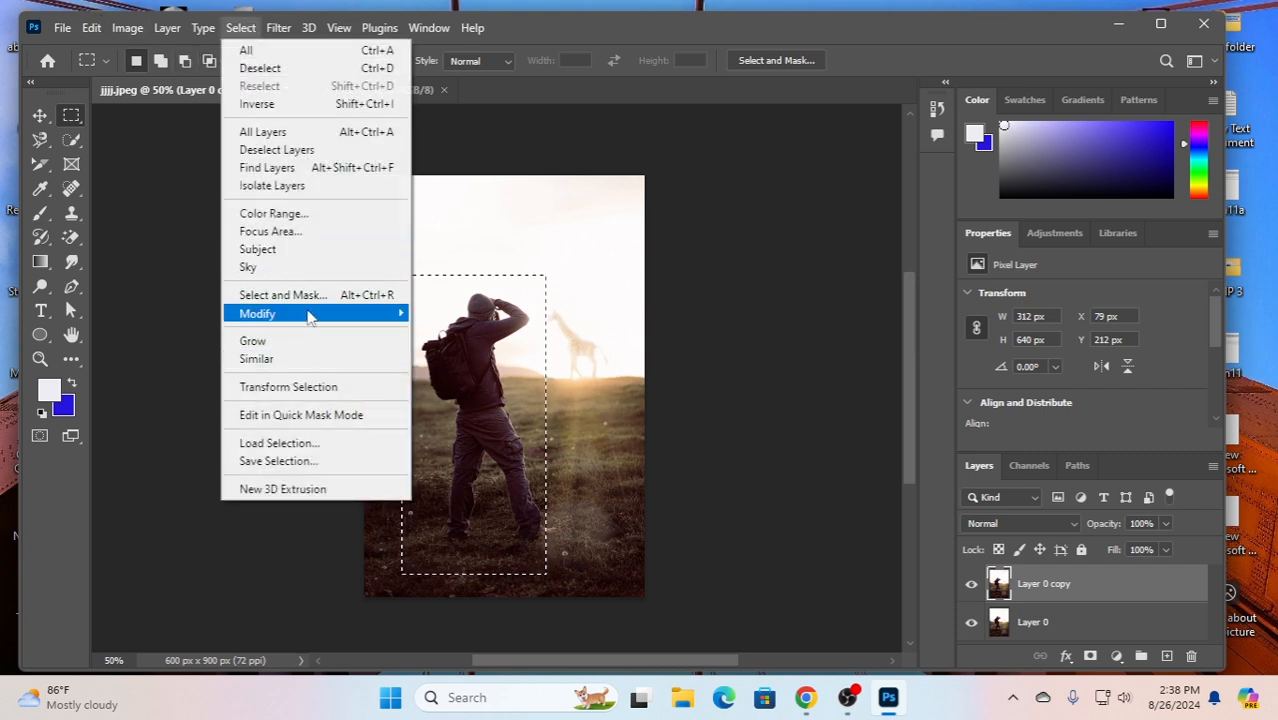
mouse_move(310, 316)
left_click(448, 367)
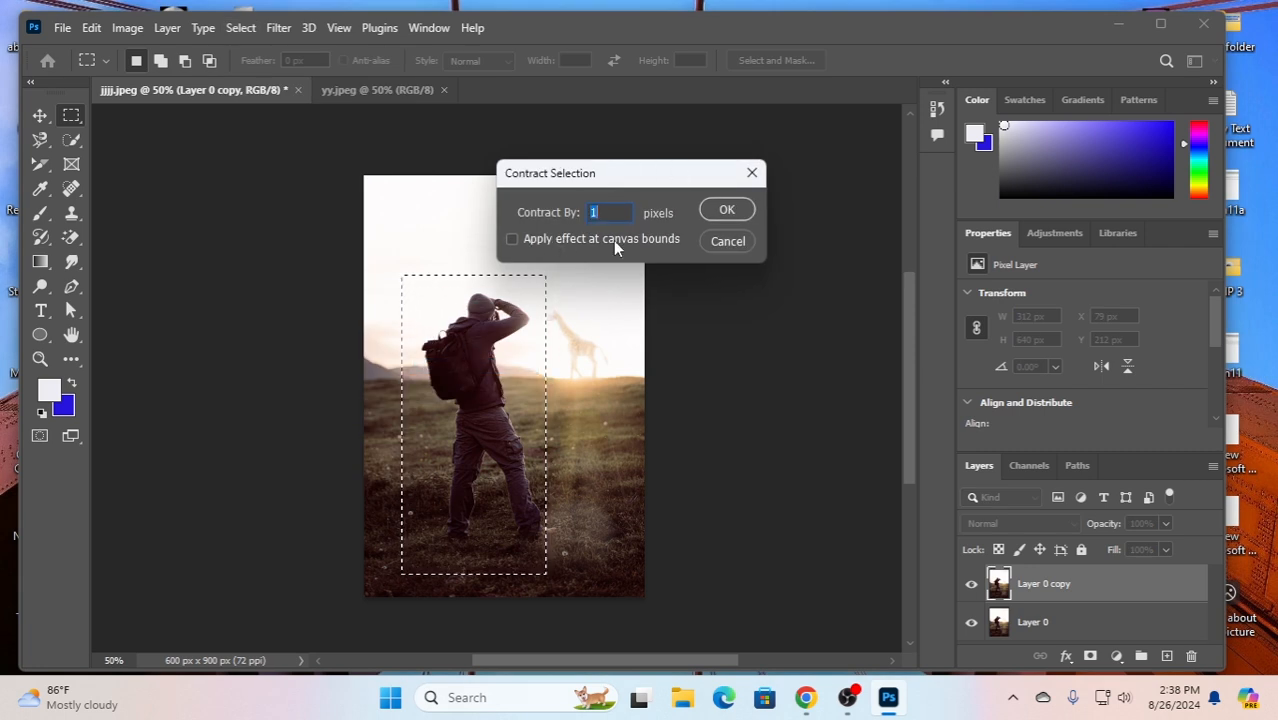
type("5")
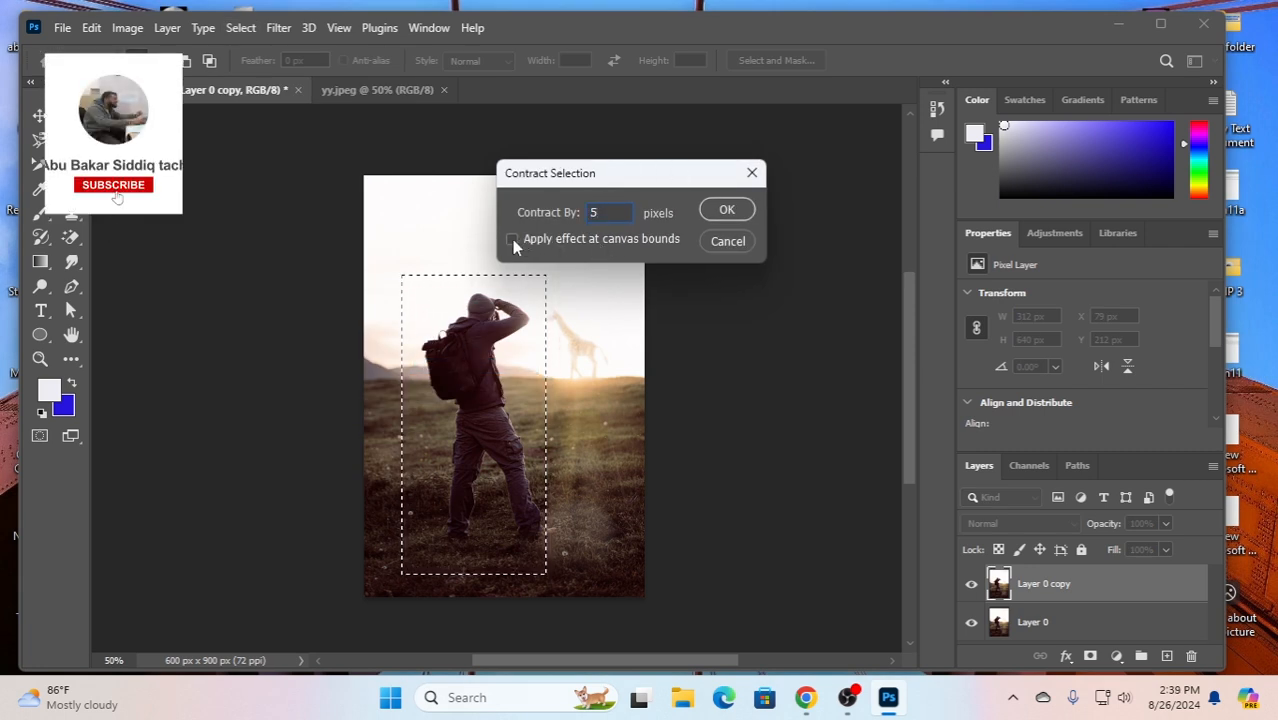
left_click(515, 241)
left_click(728, 211)
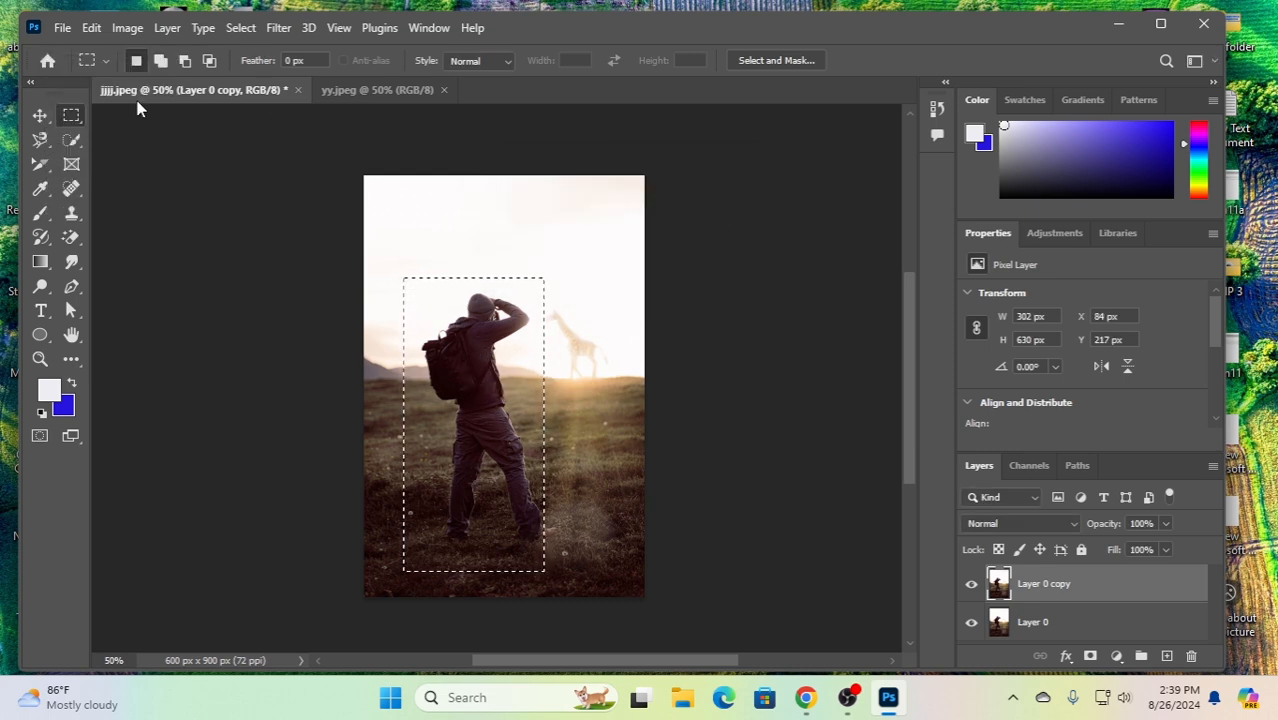
Step: Try Content-Aware Fill on the rectangular selection, cancel it and deselect
left_click(89, 28)
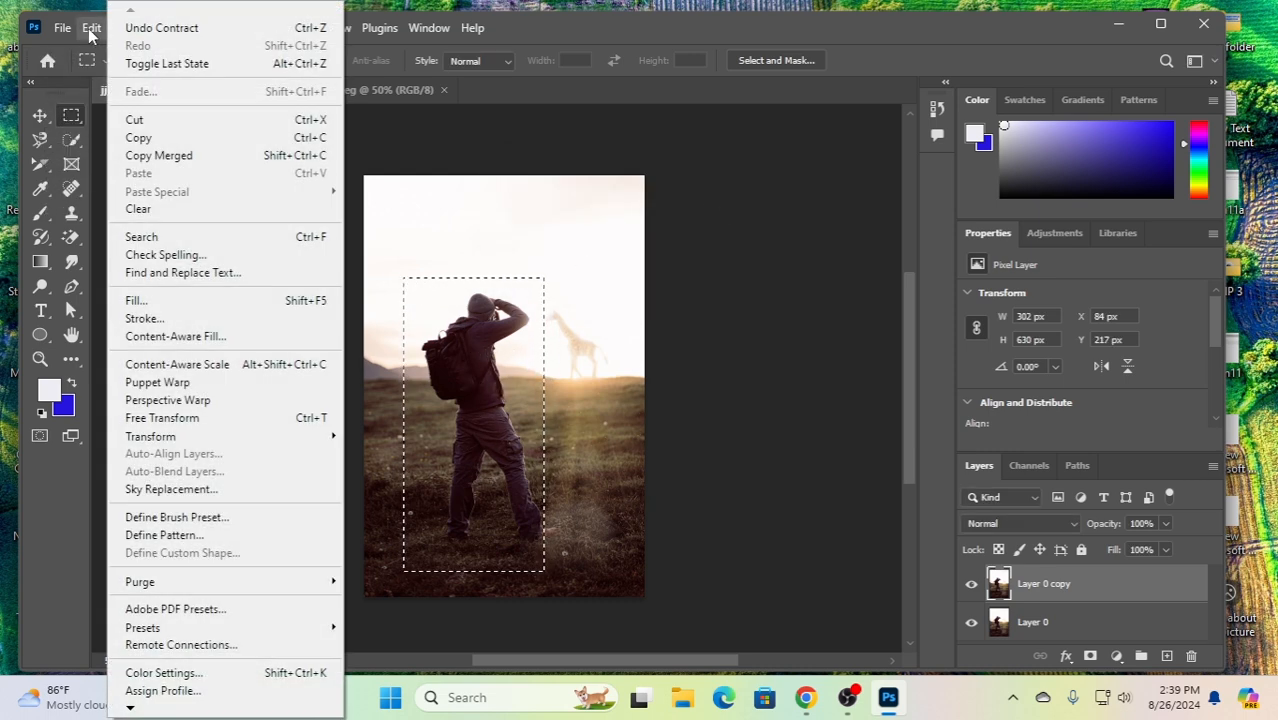
left_click(174, 337)
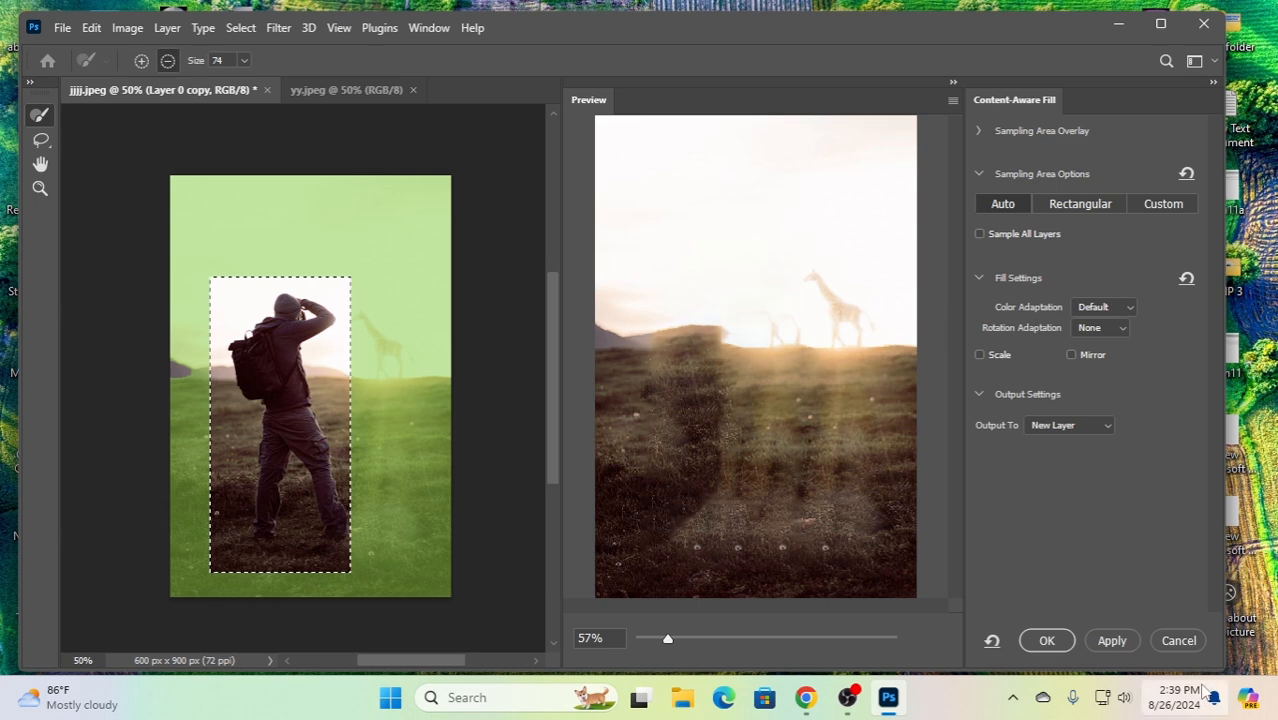
left_click(1175, 640)
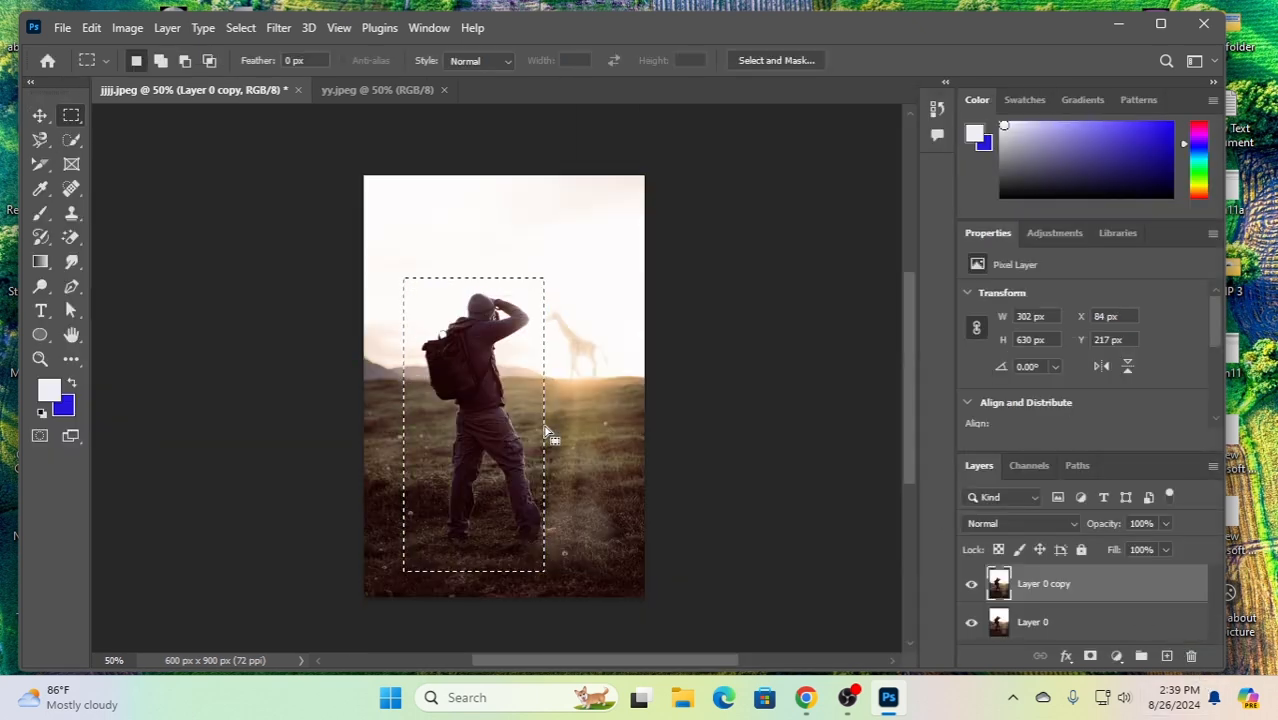
left_click(490, 378)
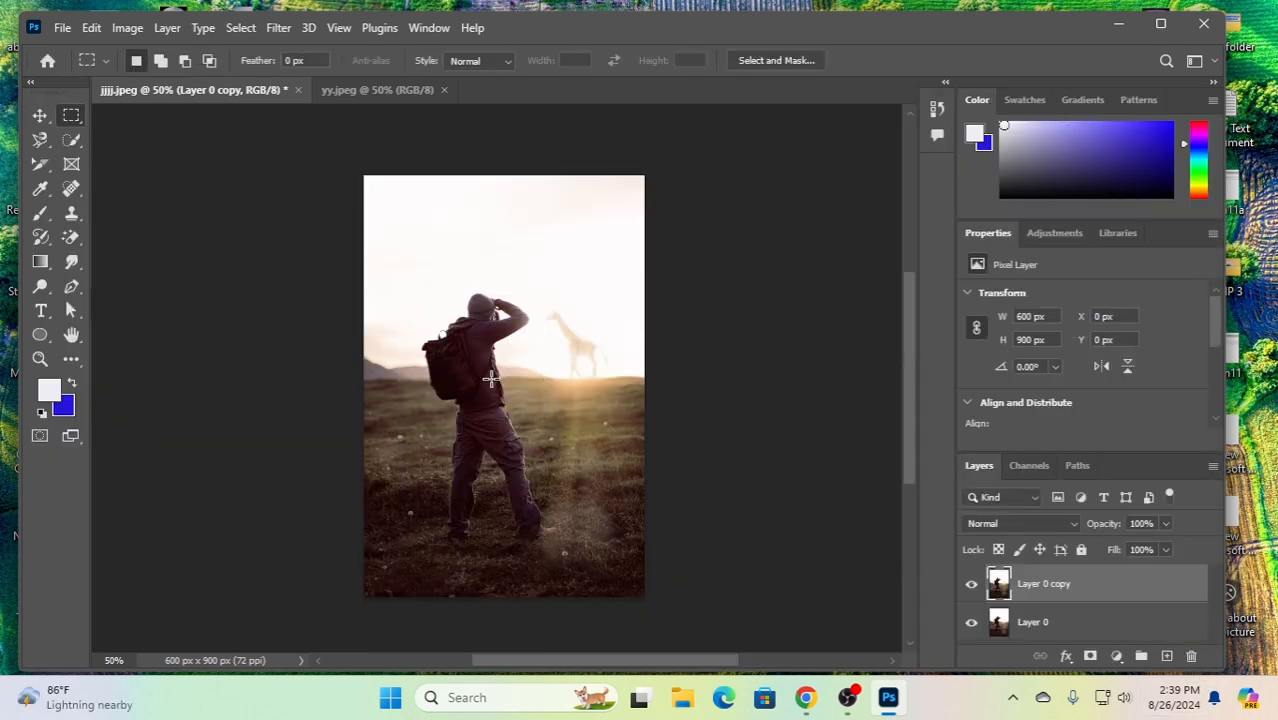
Step: Try a loose Lasso selection about 376 × 602 px around the whole man, then deselect it
right_click(43, 140)
left_click(98, 143)
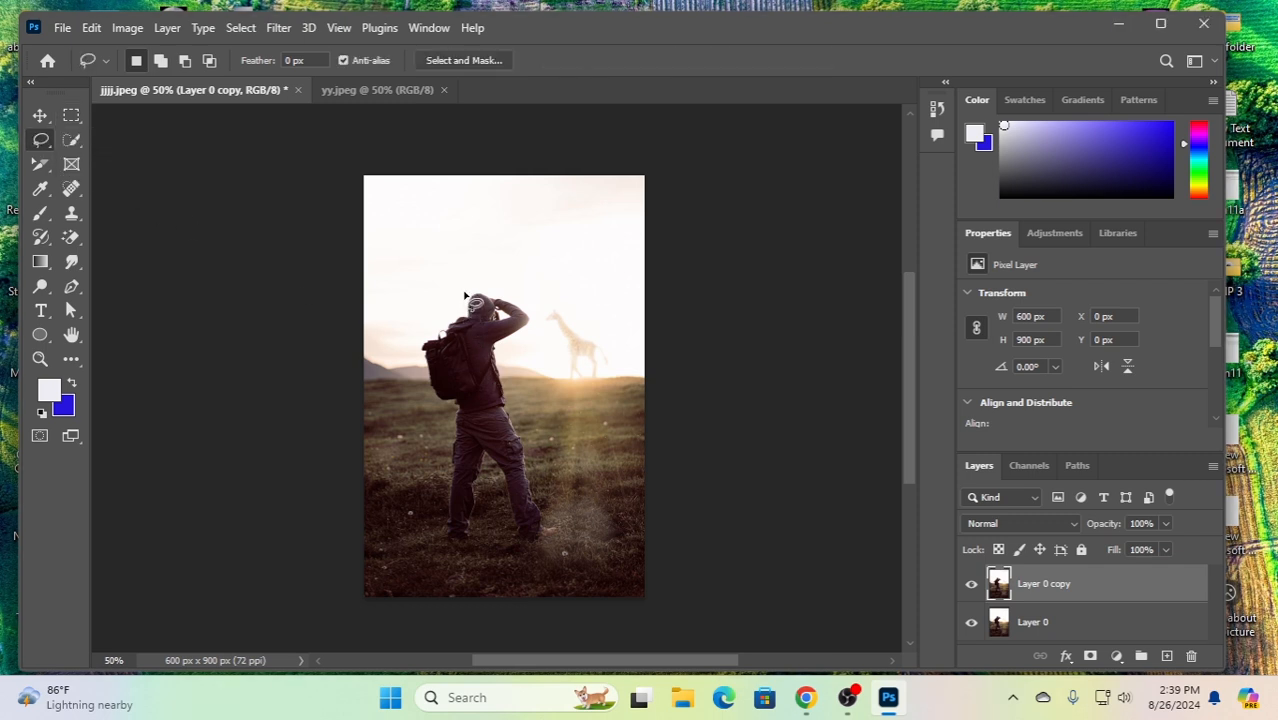
mouse_move(410, 400)
left_mouse_down()
mouse_move(419, 497)
mouse_move(456, 551)
mouse_move(576, 560)
mouse_move(581, 461)
mouse_move(549, 320)
mouse_move(537, 294)
mouse_move(468, 298)
left_mouse_up()
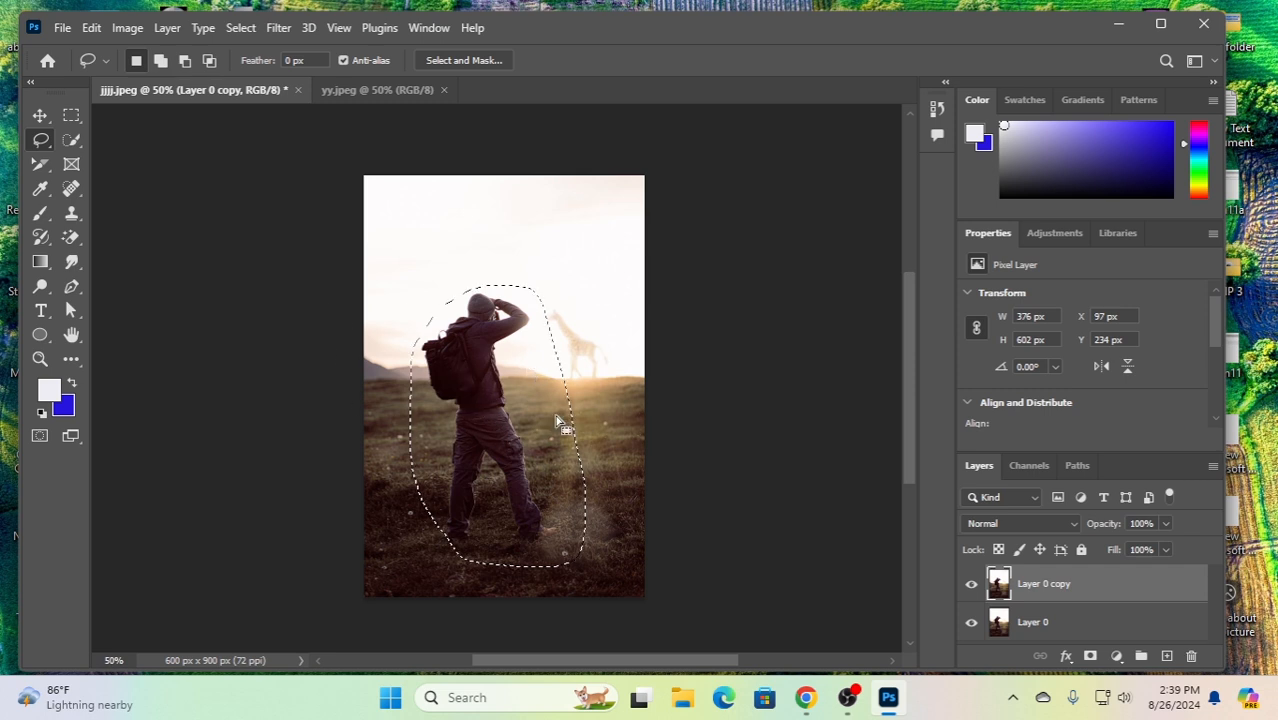
key("ctrl+d")
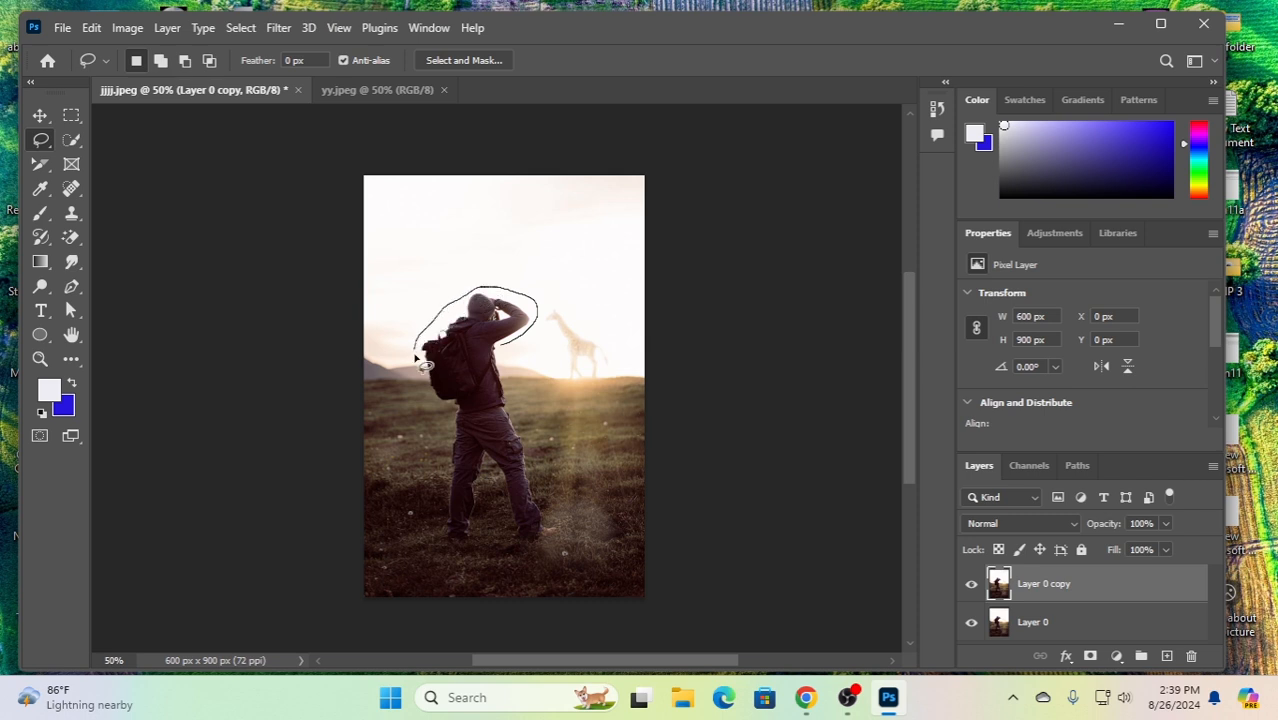
Step: Trace closely around the man with the Lasso tool, excluding the gap between his legs, about 332 × 568 px
left_click_drag(416, 420, 422, 470)
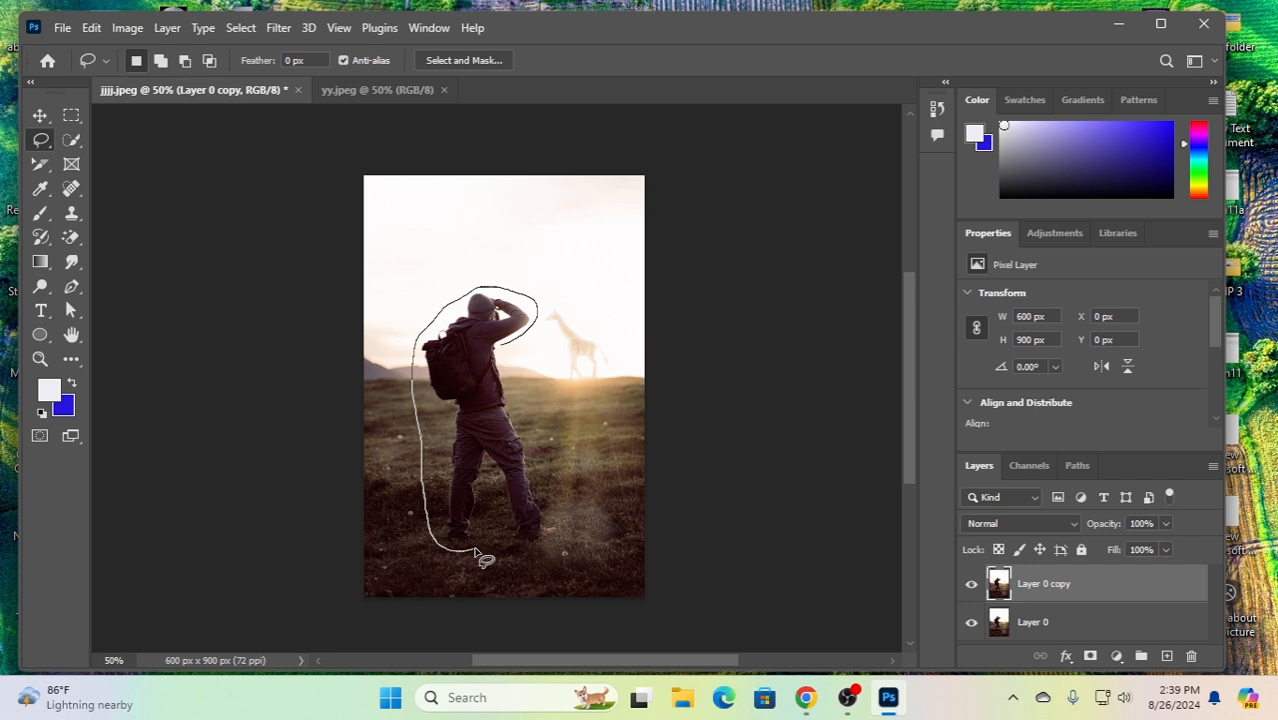
mouse_move(476, 552)
left_mouse_down()
mouse_move(485, 473)
mouse_move(527, 557)
left_mouse_up()
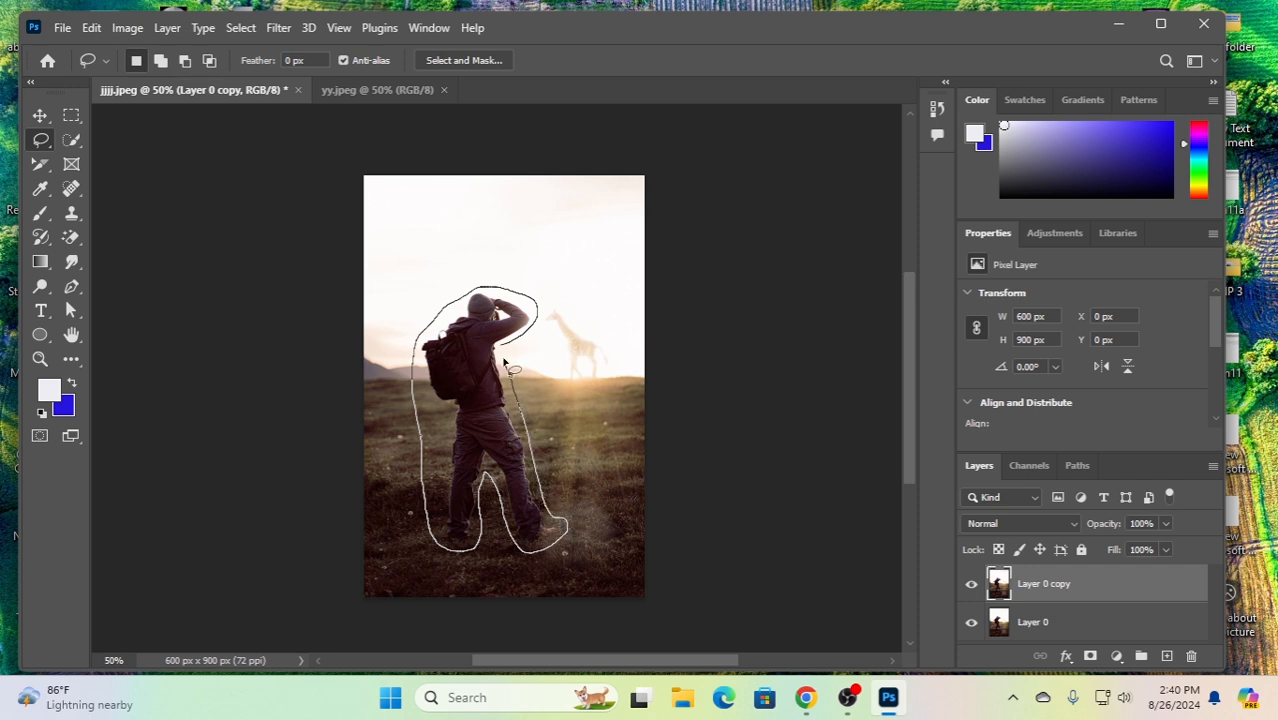
left_click_drag(507, 351, 505, 347)
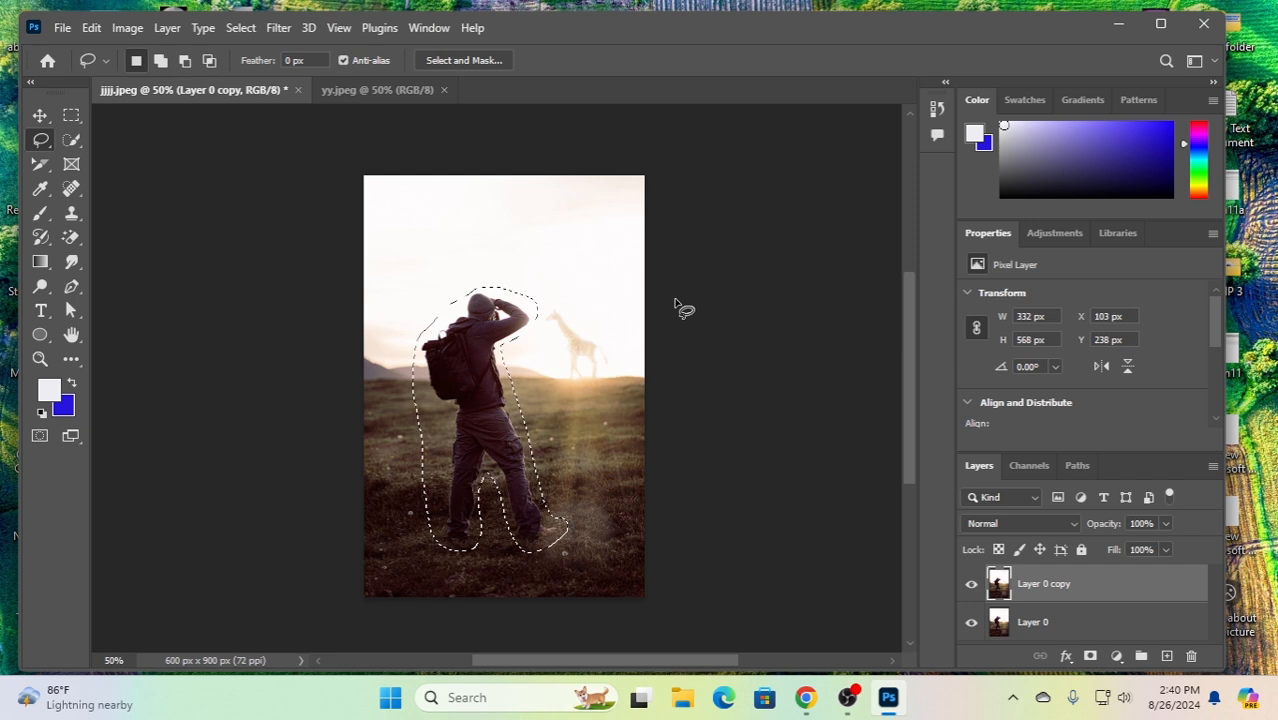
Step: Contract the lasso selection around the man by 5 pixels
left_click(245, 30)
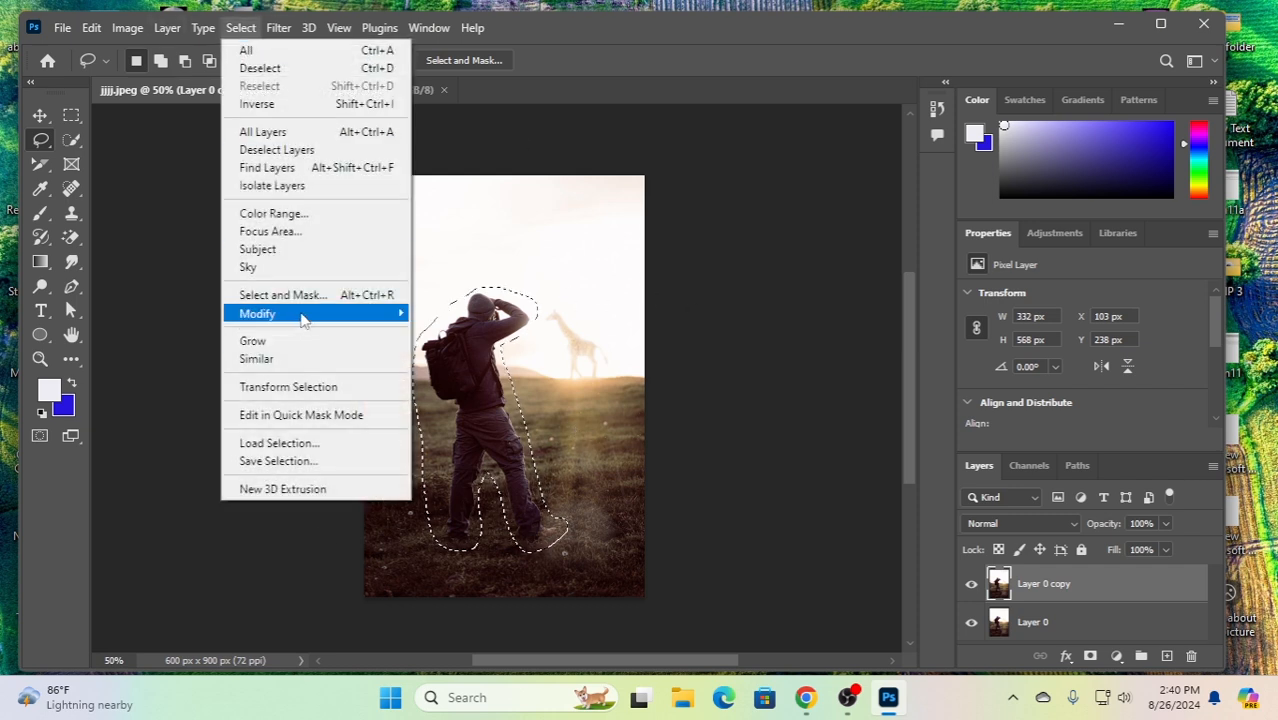
mouse_move(305, 318)
left_click(462, 366)
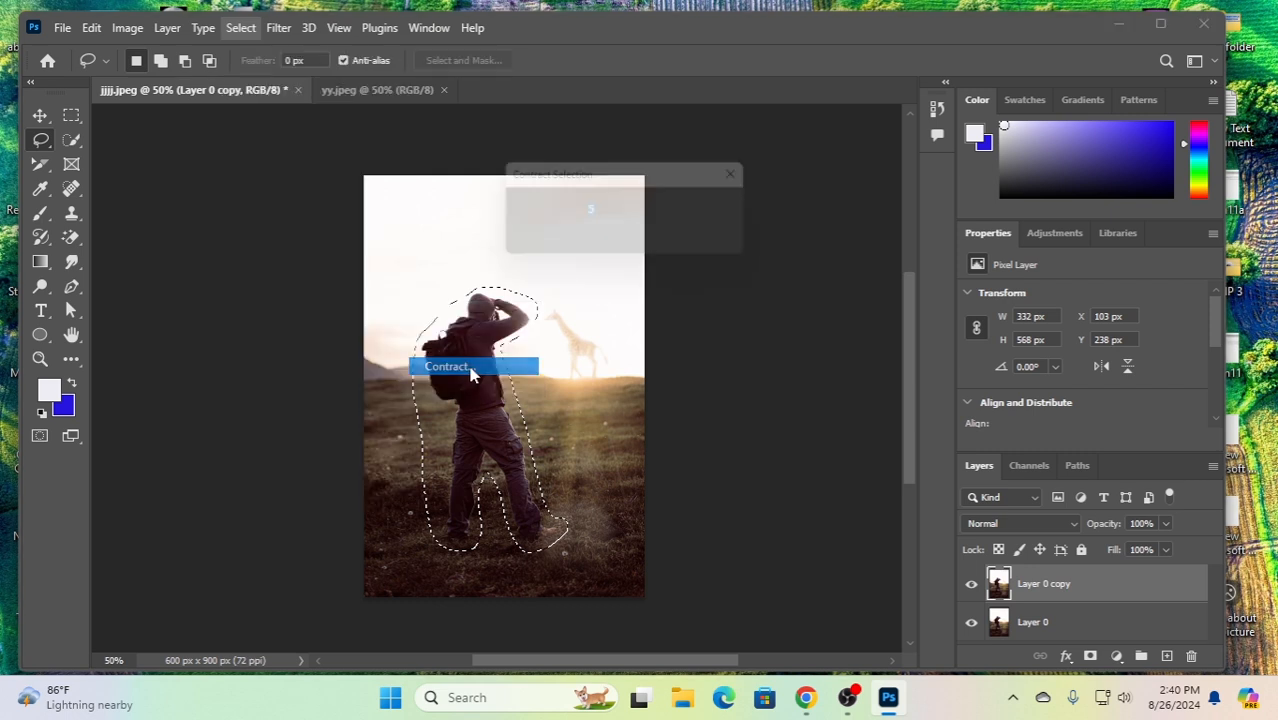
left_click(724, 214)
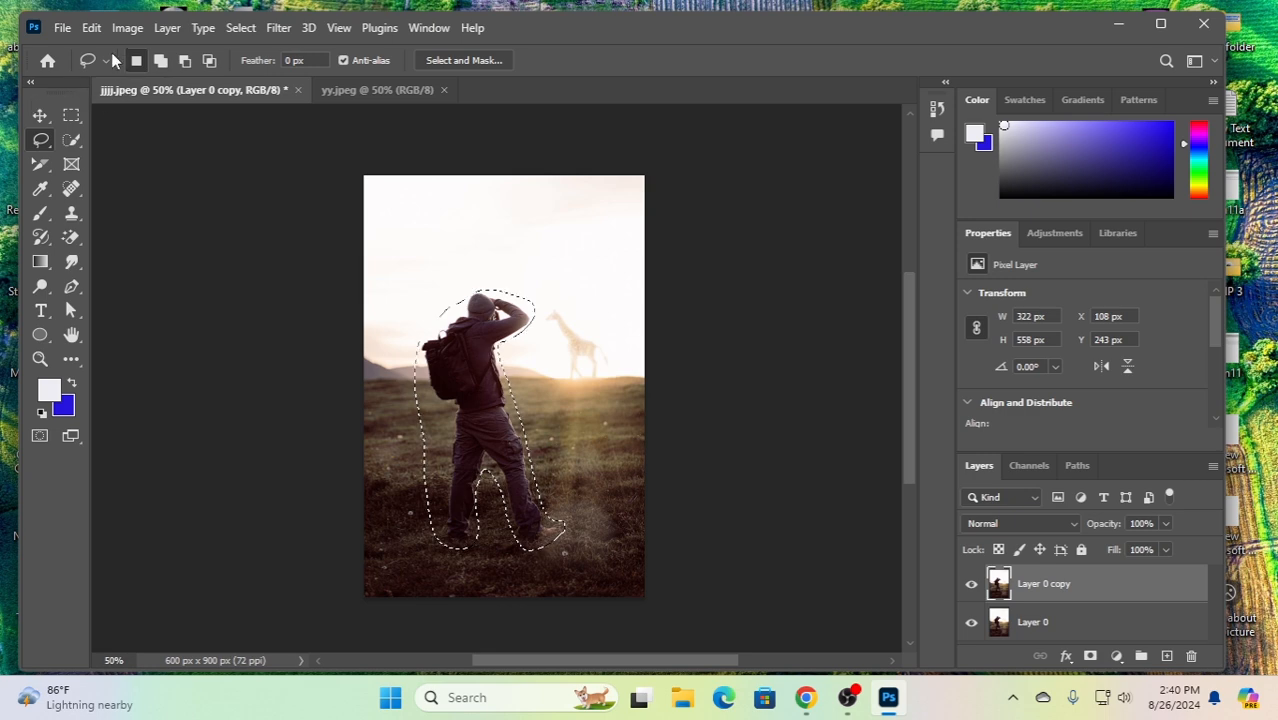
Step: Try Content-Aware Fill on the contracted lasso selection, cancel it and deselect
left_click(90, 28)
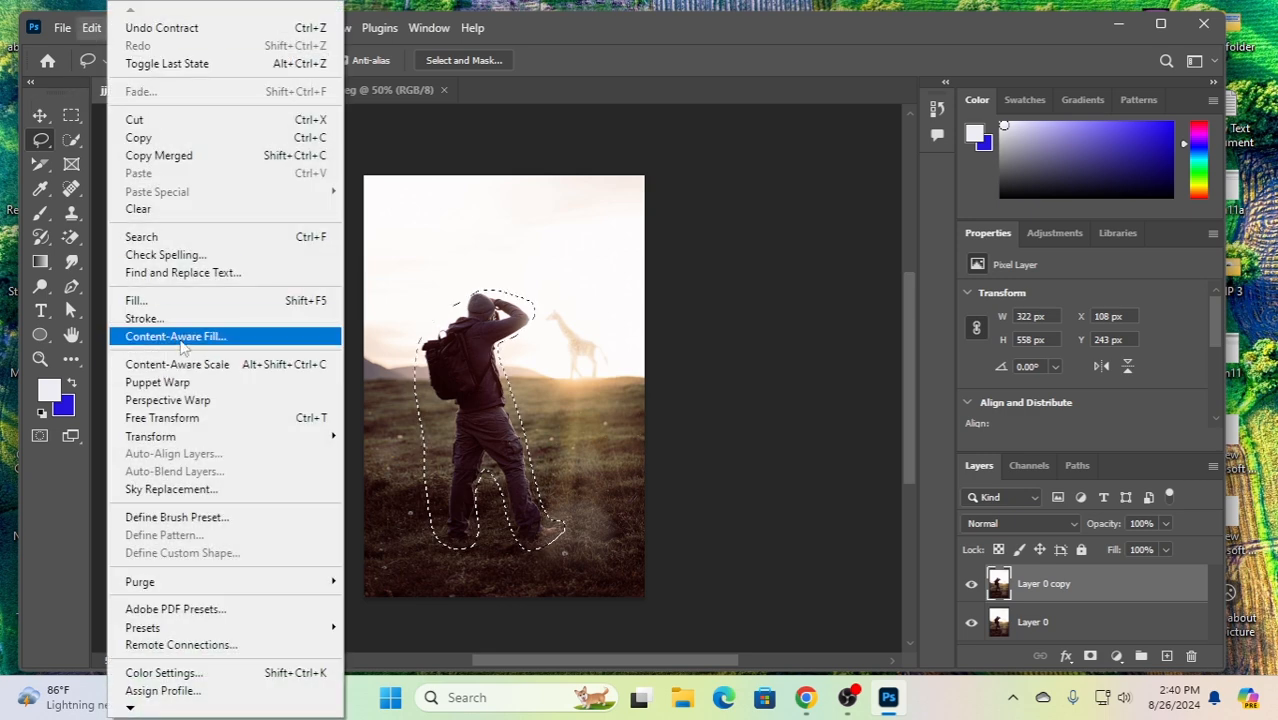
left_click(210, 340)
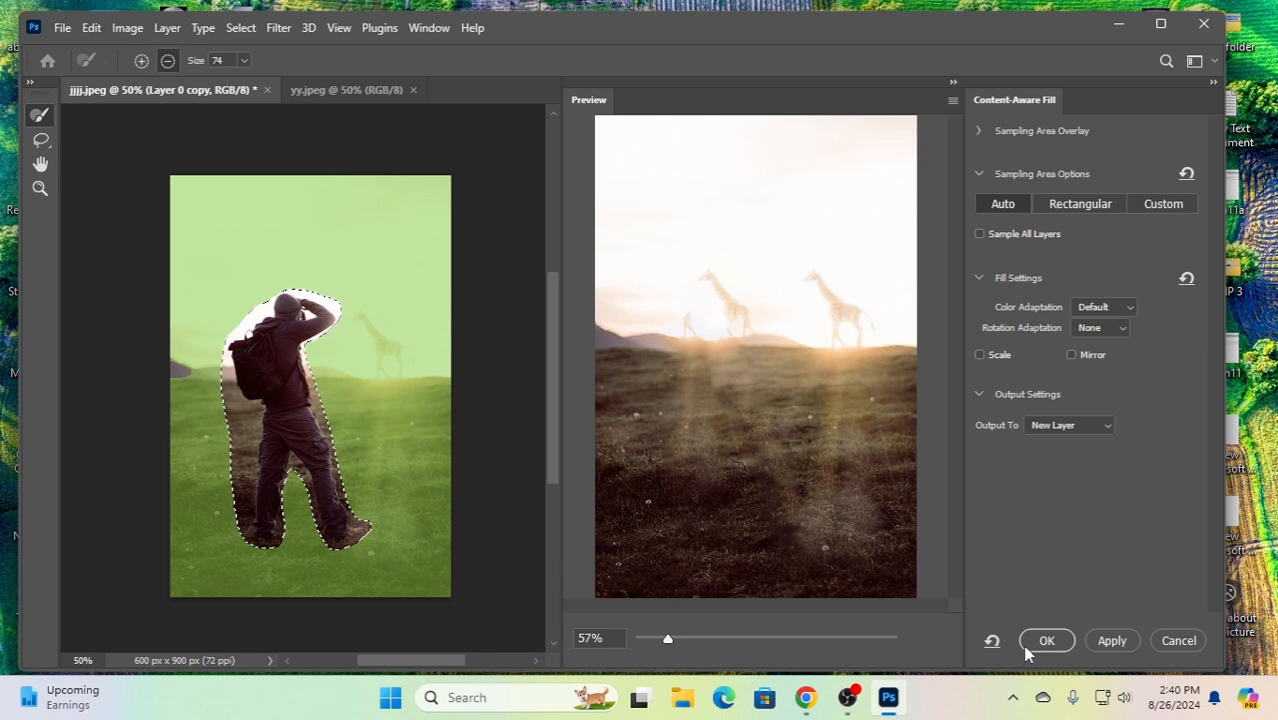
left_click(1178, 640)
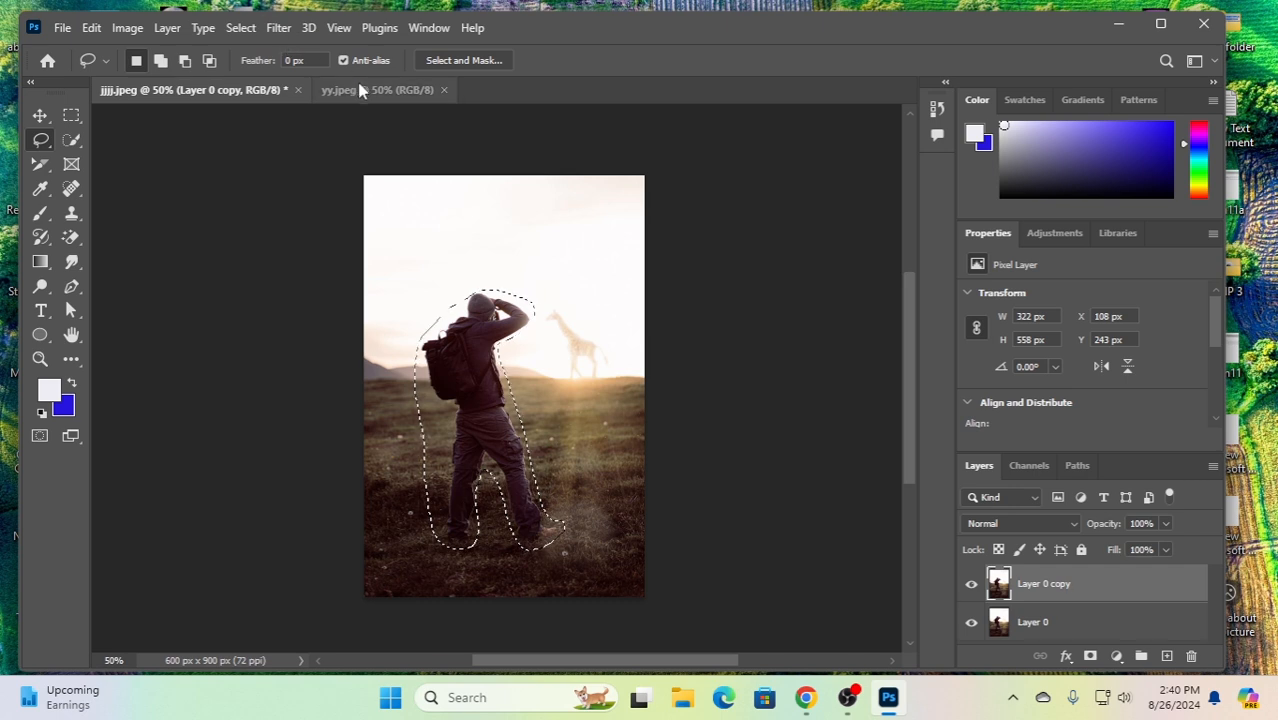
key("ctrl+d")
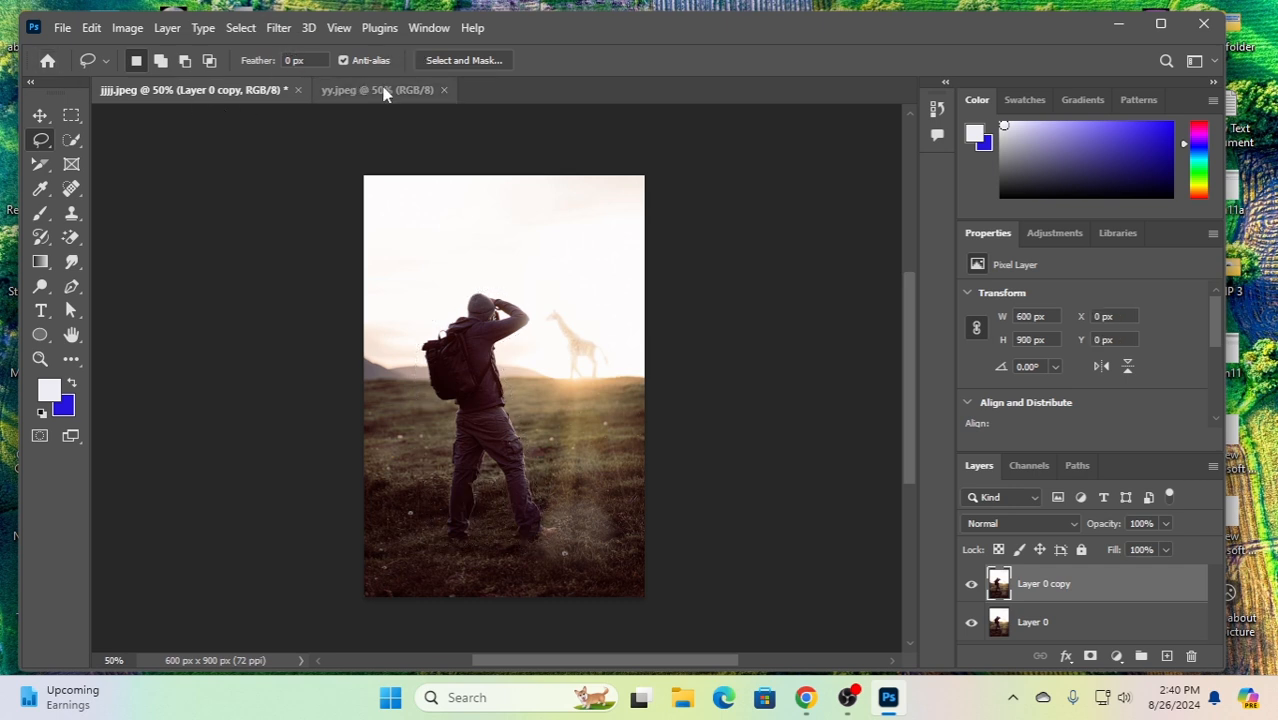
Step: In the yy.jpeg document, draw a closed Pen tool path around the two people on the cliff and convert it to a selection
left_click(384, 91)
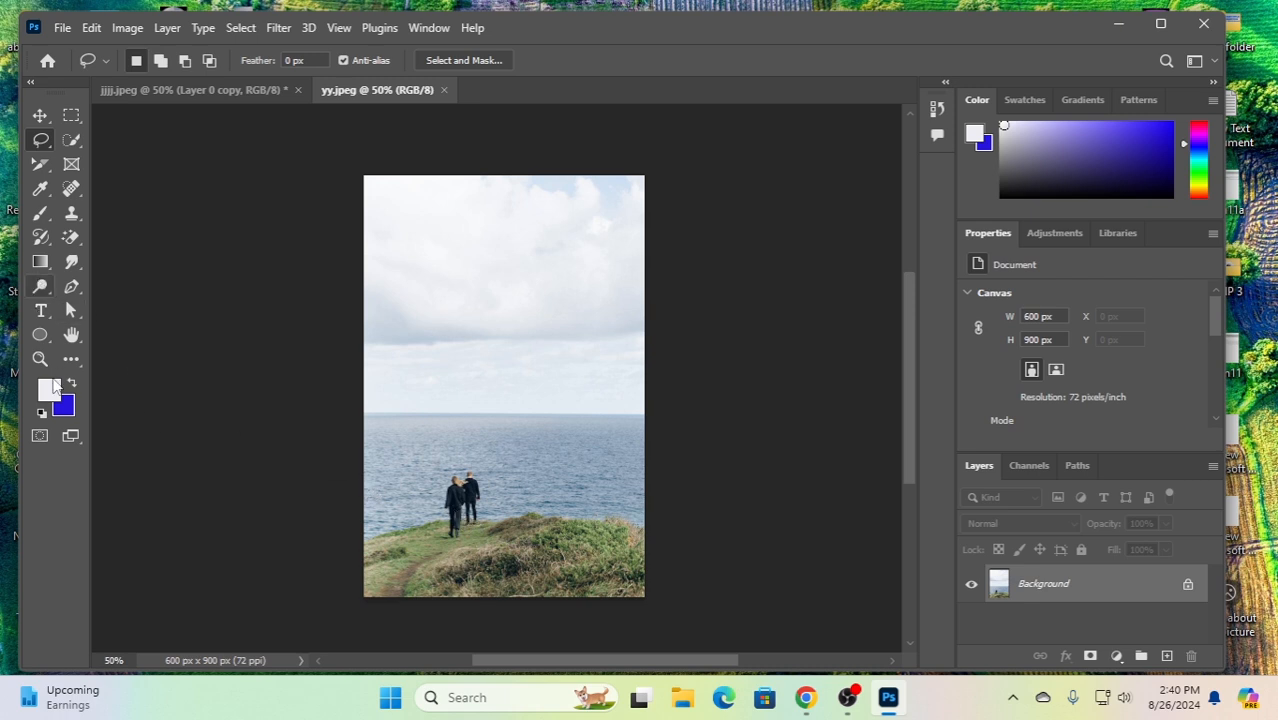
left_click(72, 288)
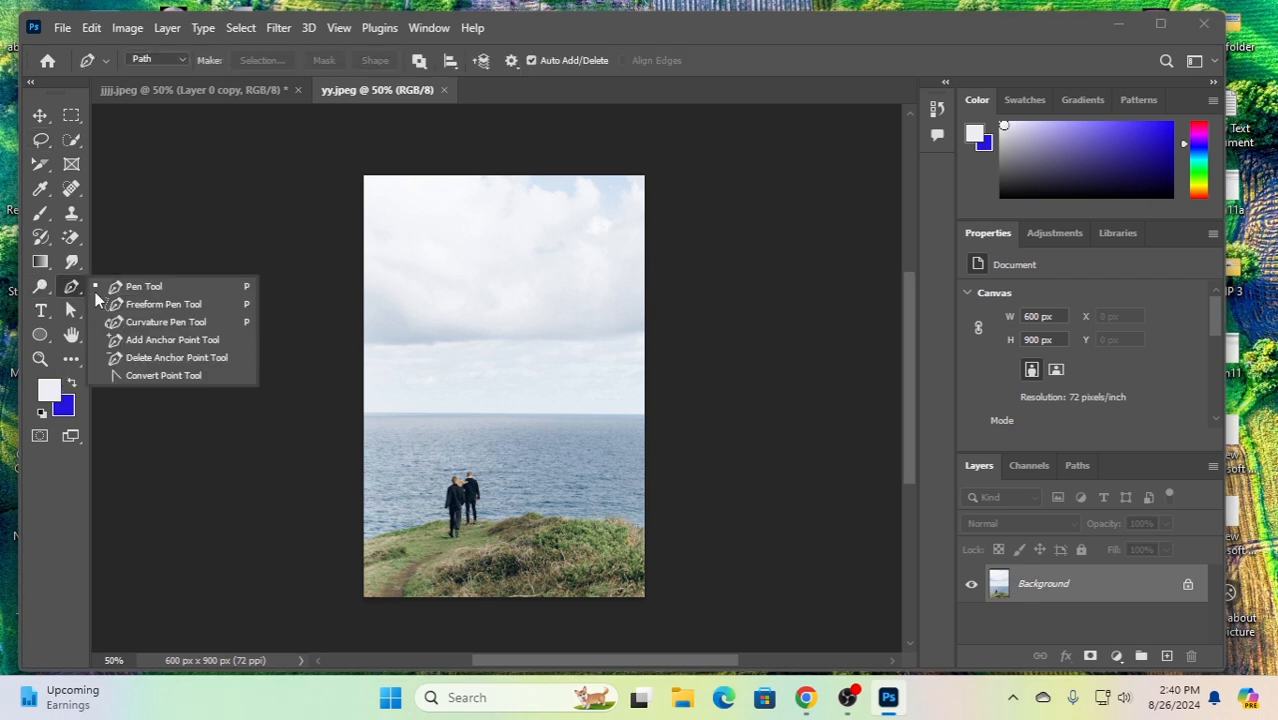
left_click(140, 287)
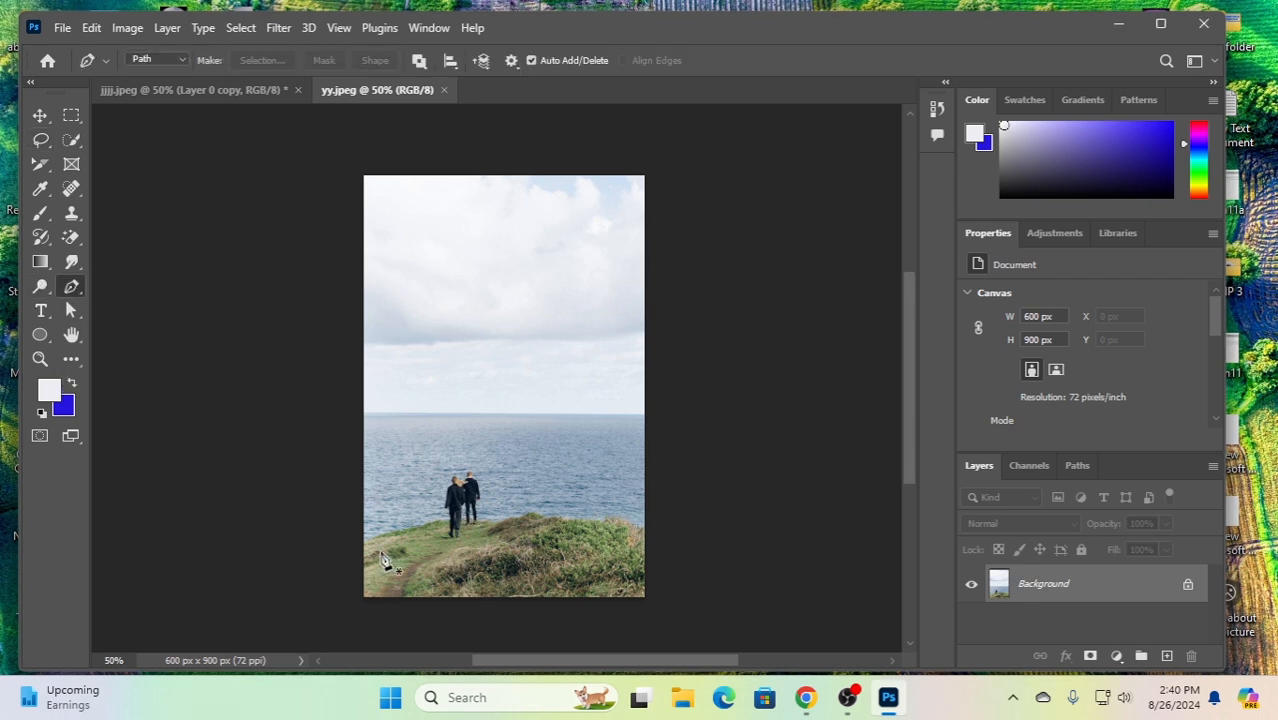
left_click(440, 533)
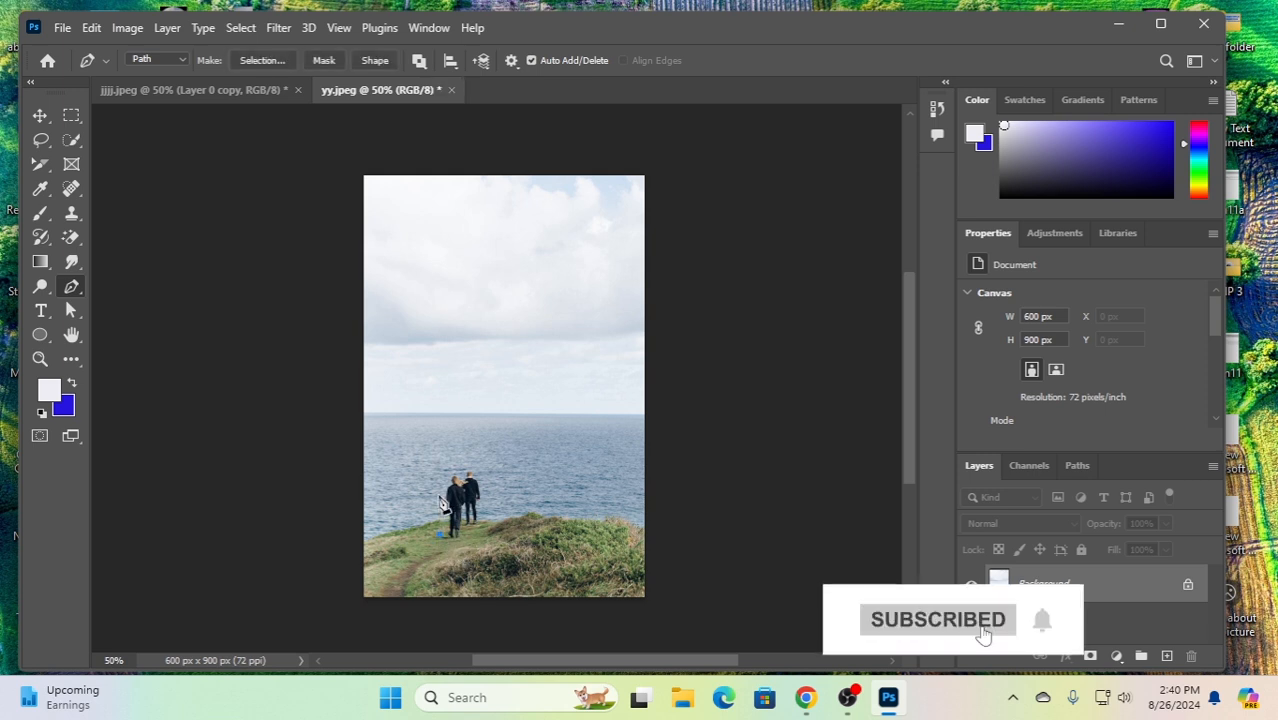
left_click(439, 494)
left_click(443, 470)
left_click(475, 466)
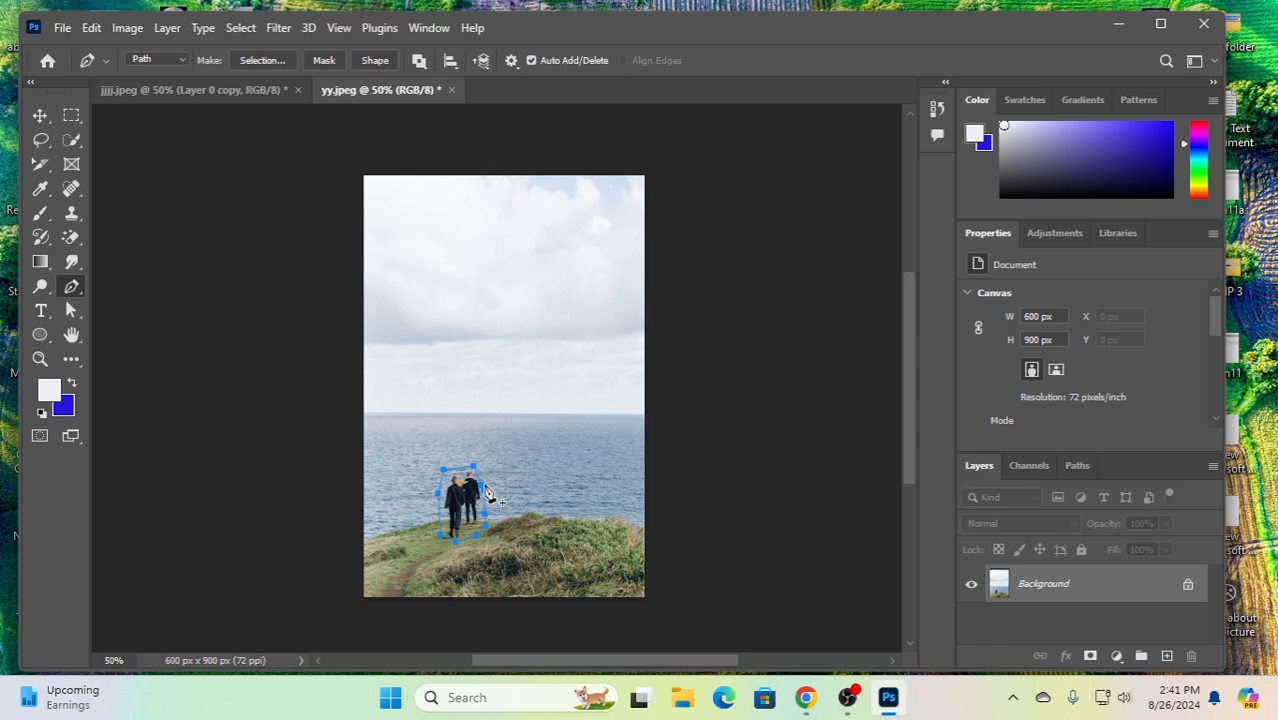
key("ctrl+Return")
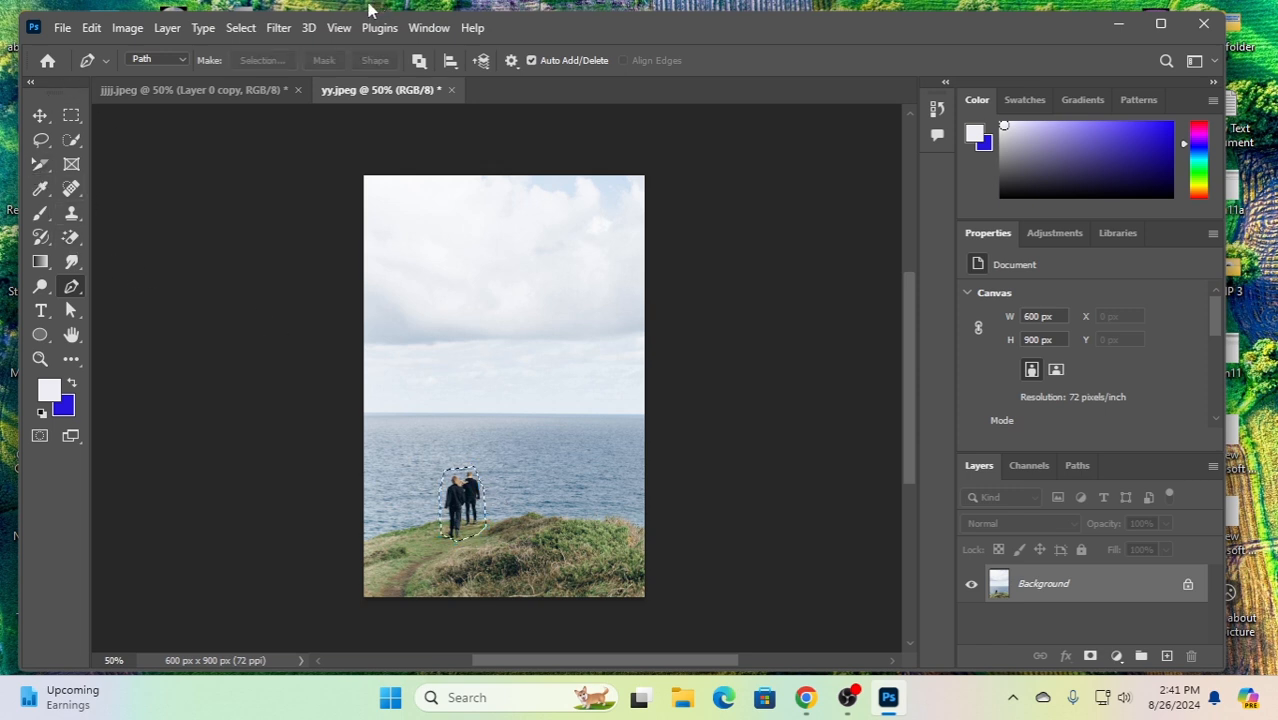
Step: Expand the selection around the two people by 10 pixels with the effect applied at canvas bounds
left_click(242, 30)
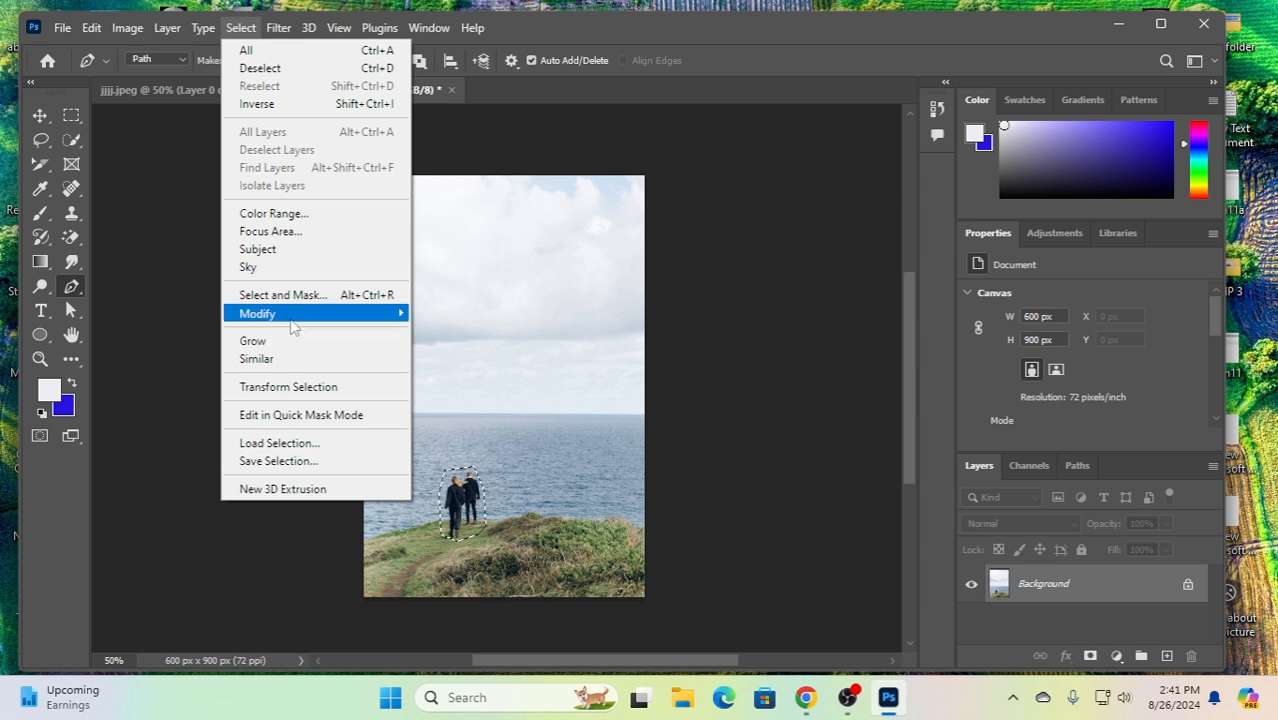
mouse_move(306, 317)
left_click(447, 349)
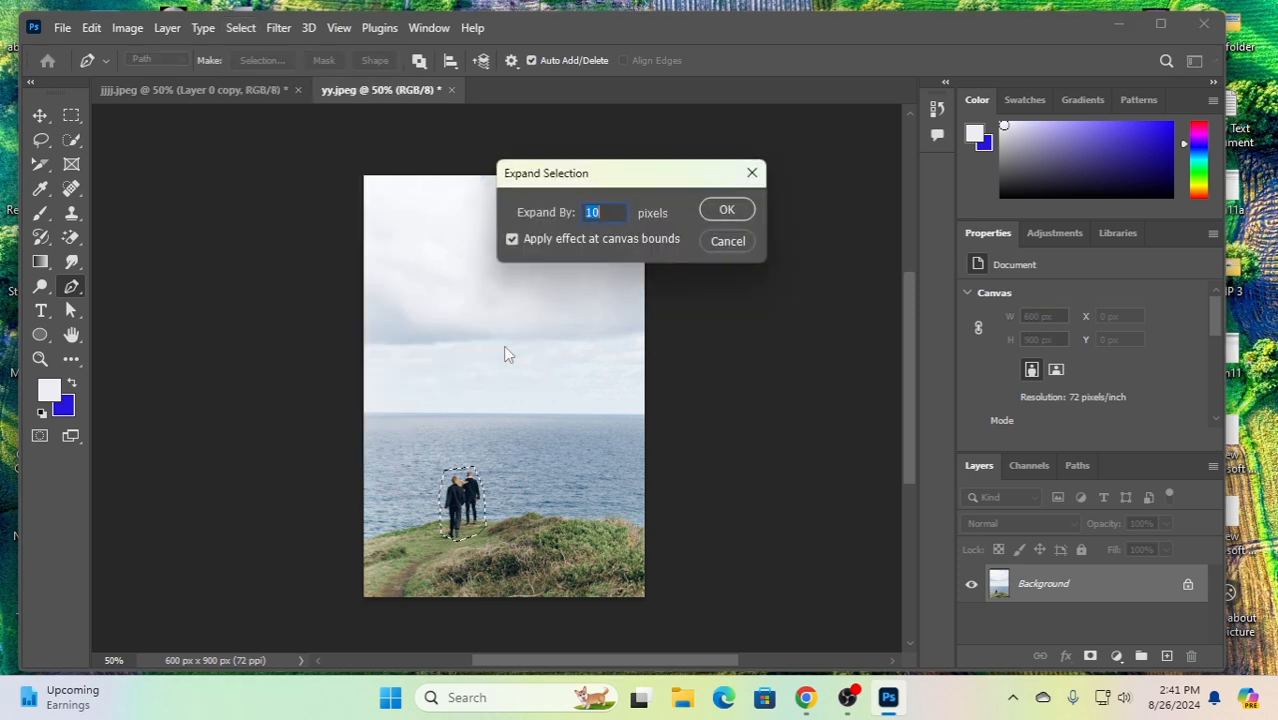
left_click(734, 216)
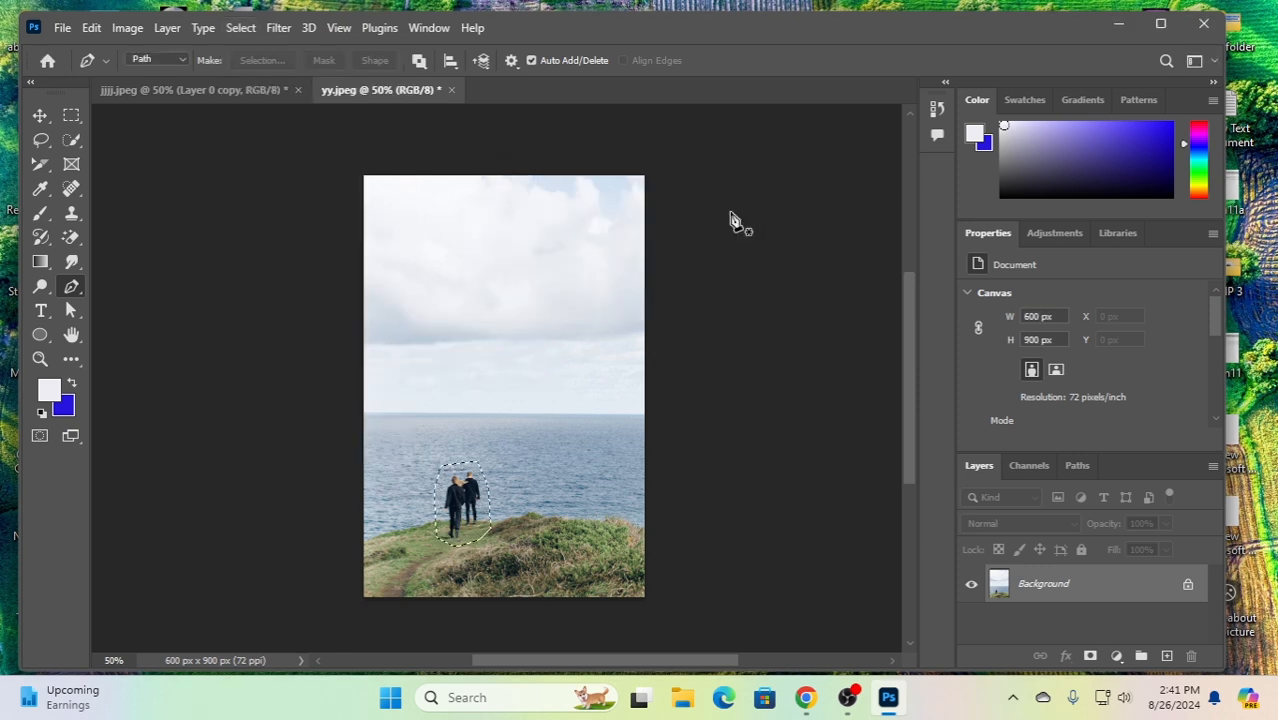
Step: Remove the two people with Content-Aware Fill using automatic sampling, with output to a new layer
left_click(89, 28)
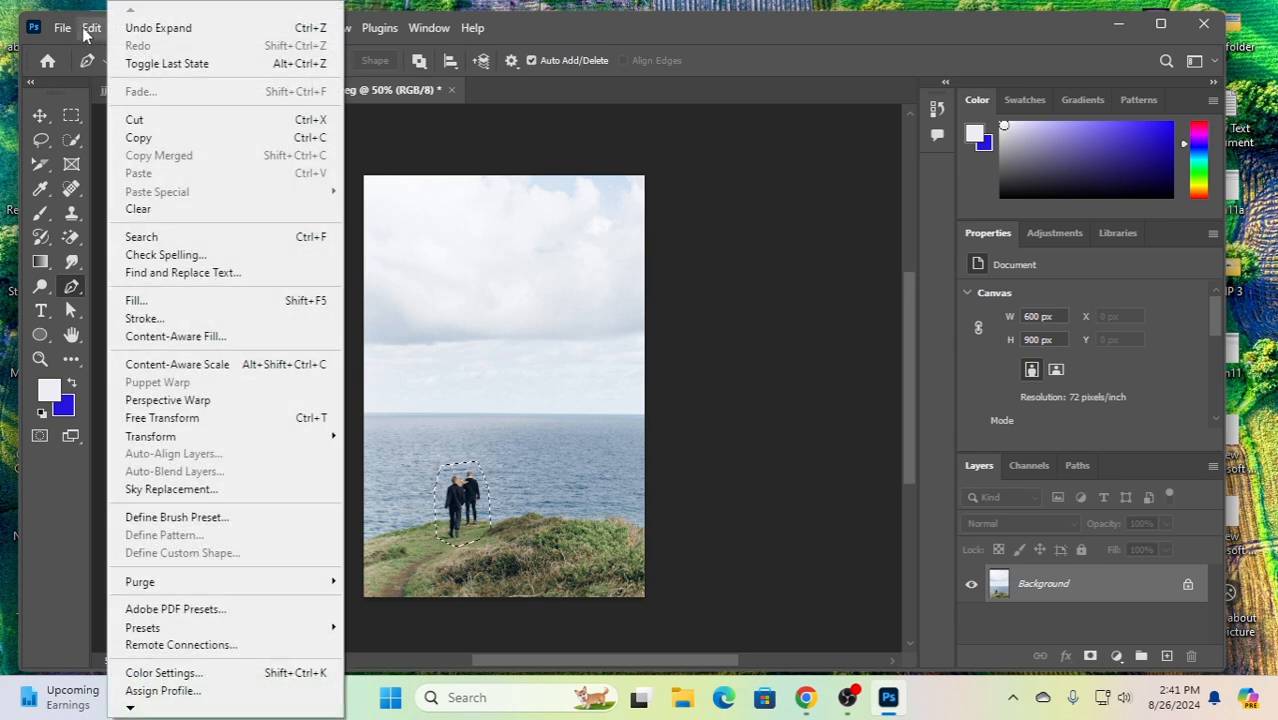
left_click(178, 336)
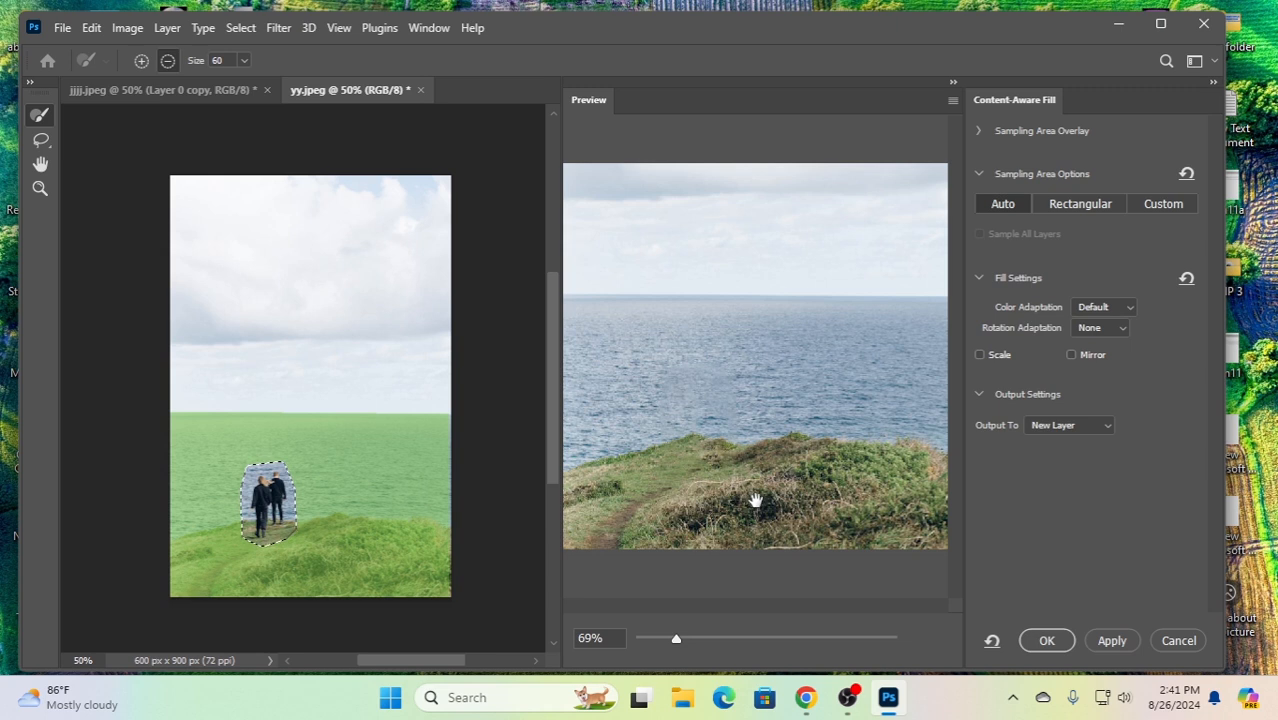
left_click(1052, 642)
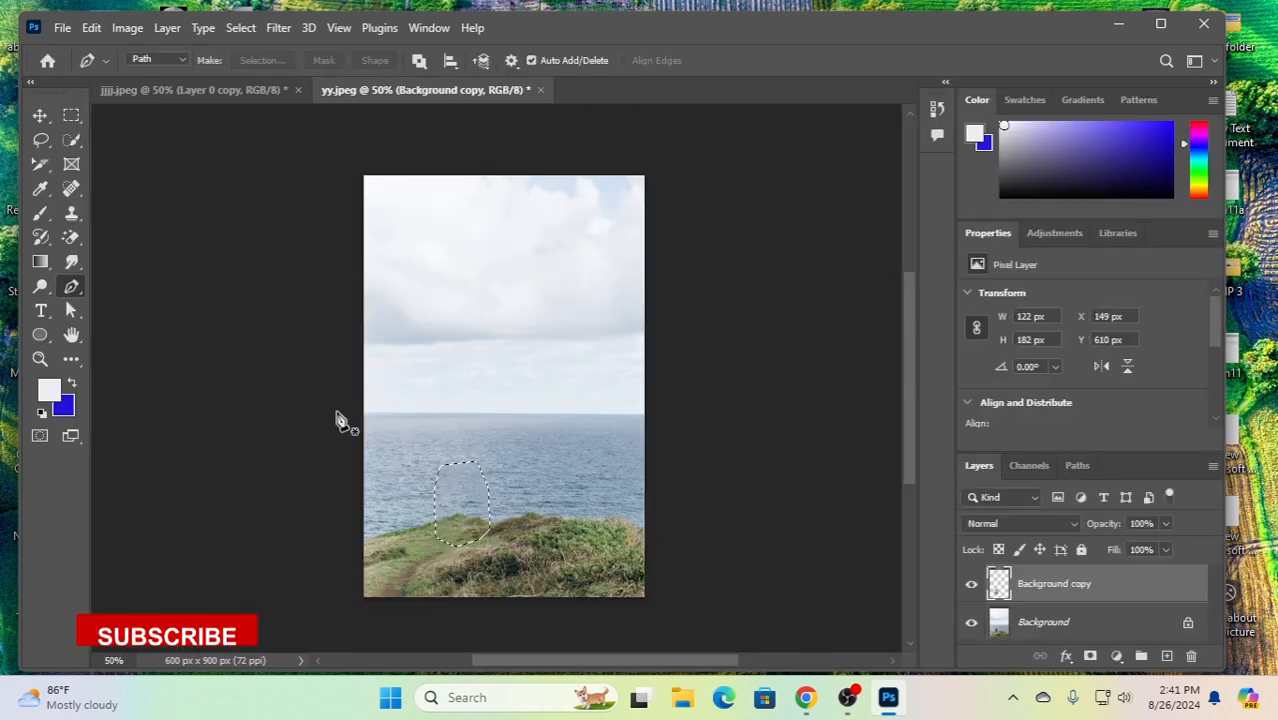
Step: Deselect the filled area in yy.jpeg and open the gggdf.jpg photo from the Desktop
key("ctrl+d")
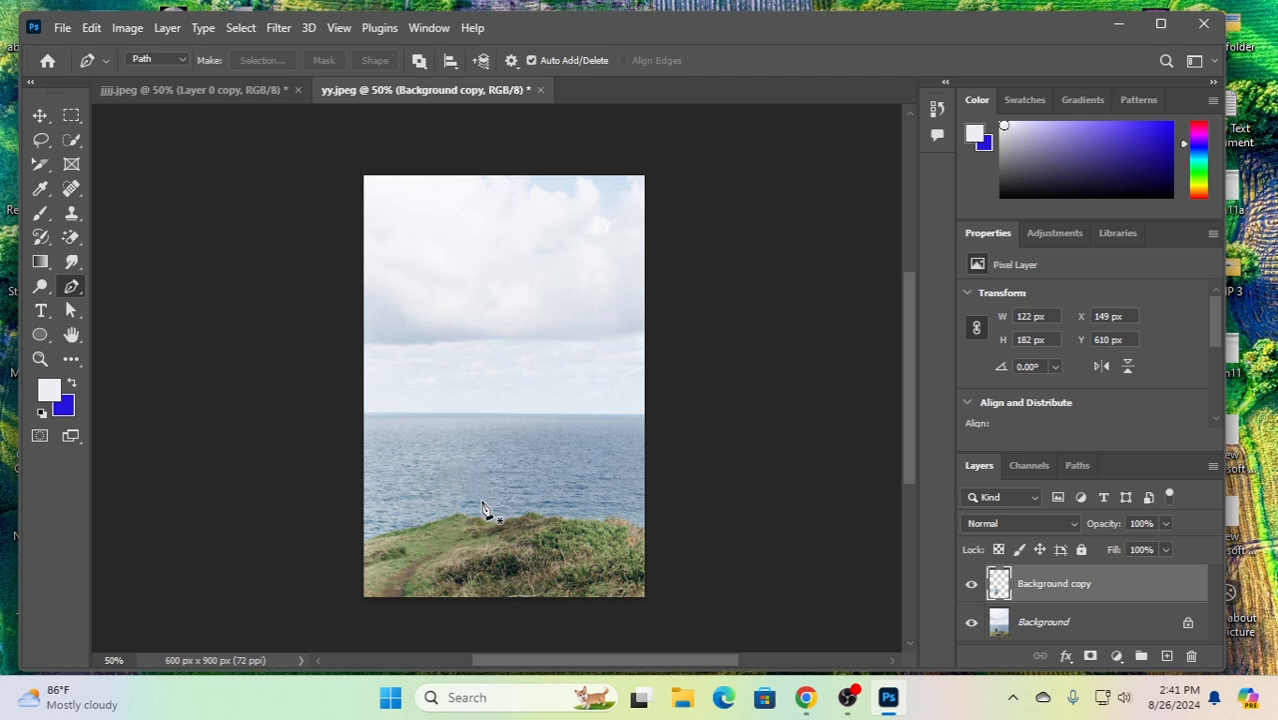
left_click(63, 28)
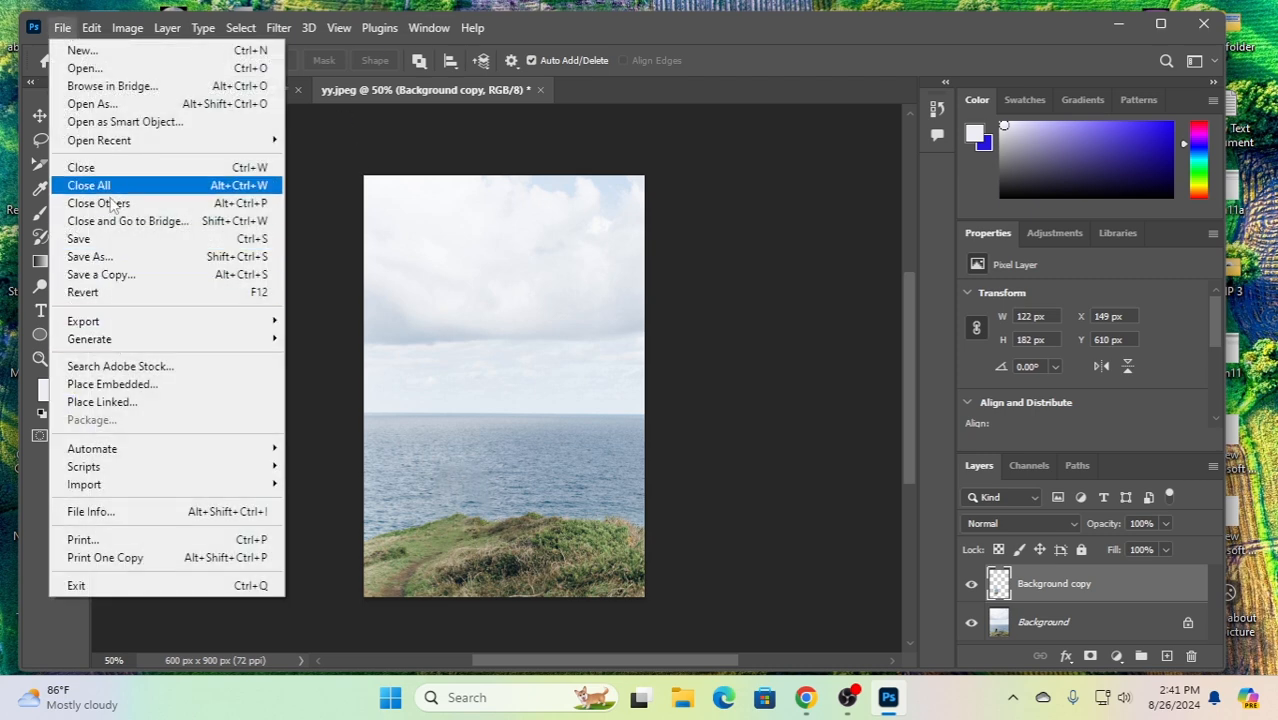
left_click(97, 70)
scroll(292, 280, "down", 2)
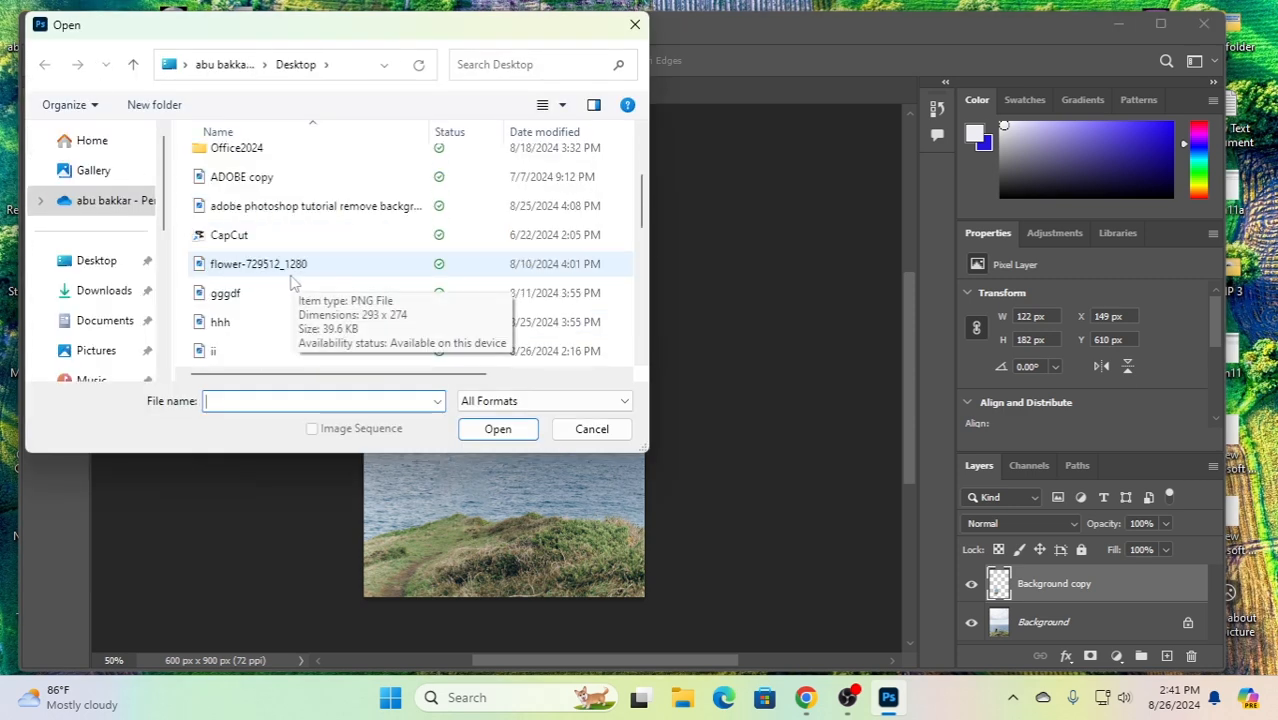
scroll(240, 294, "down", 1)
left_click(240, 206)
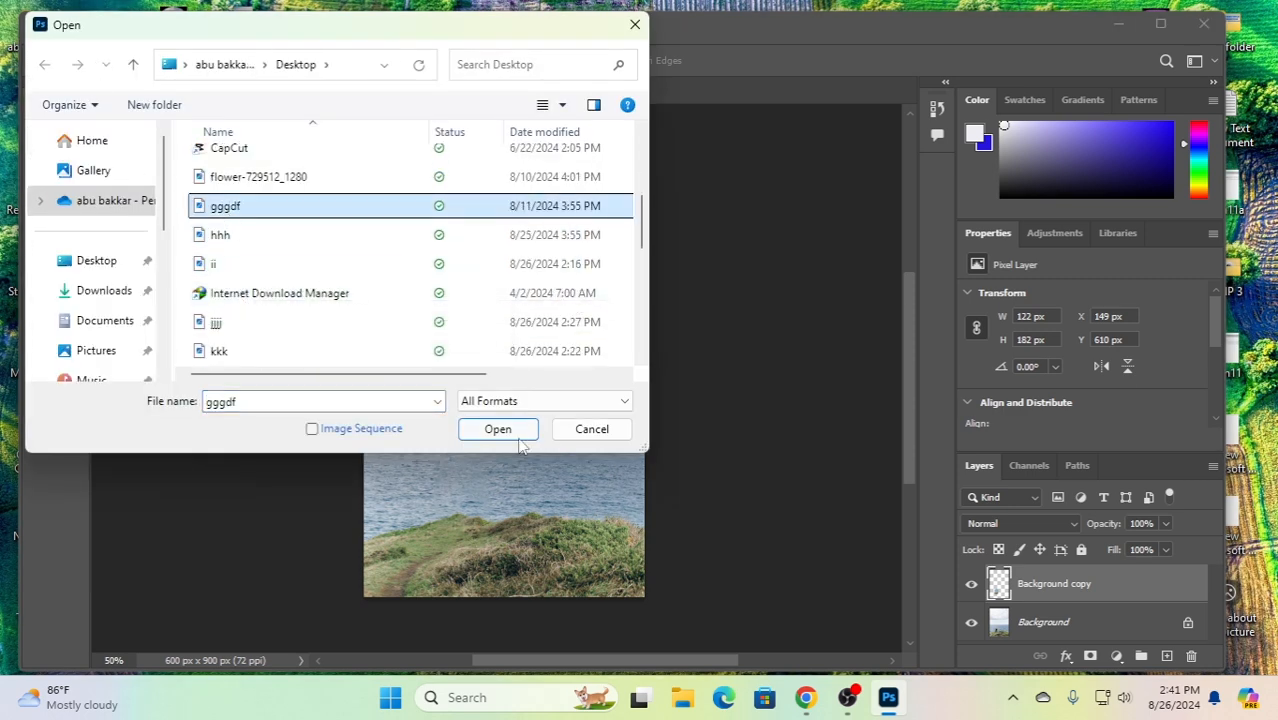
left_click(513, 428)
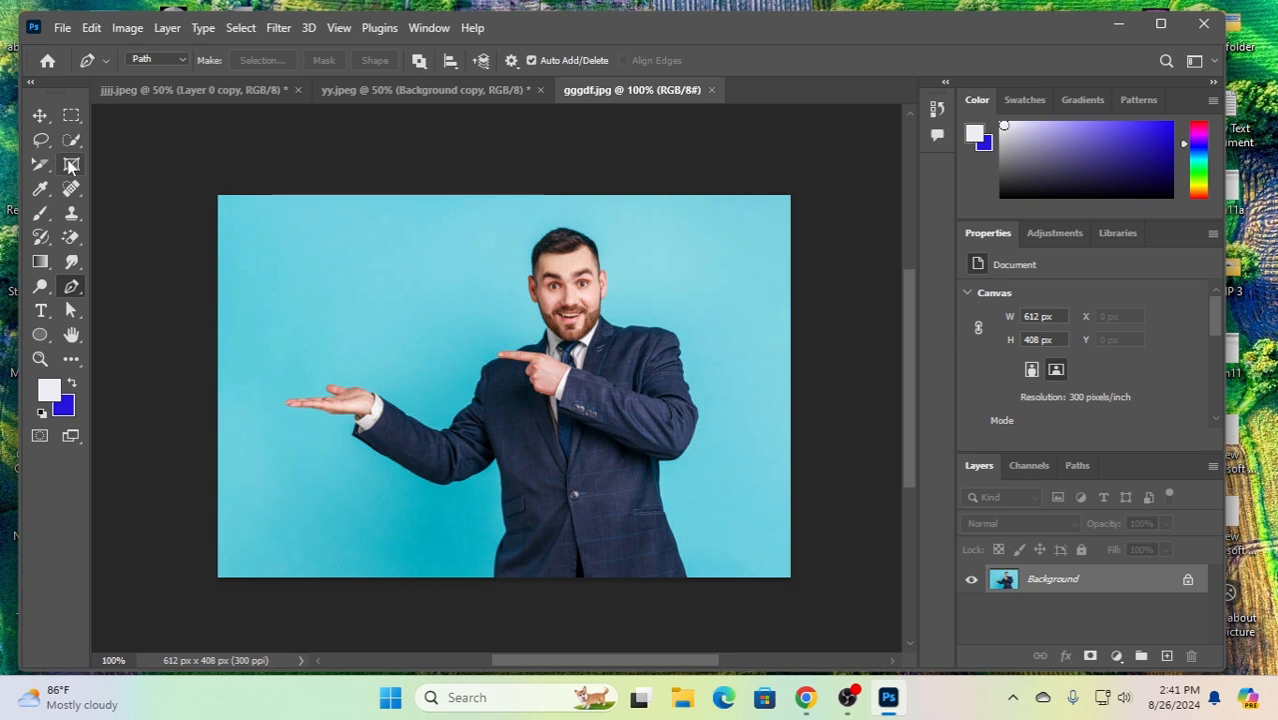
left_click_drag(71, 141, 161, 144)
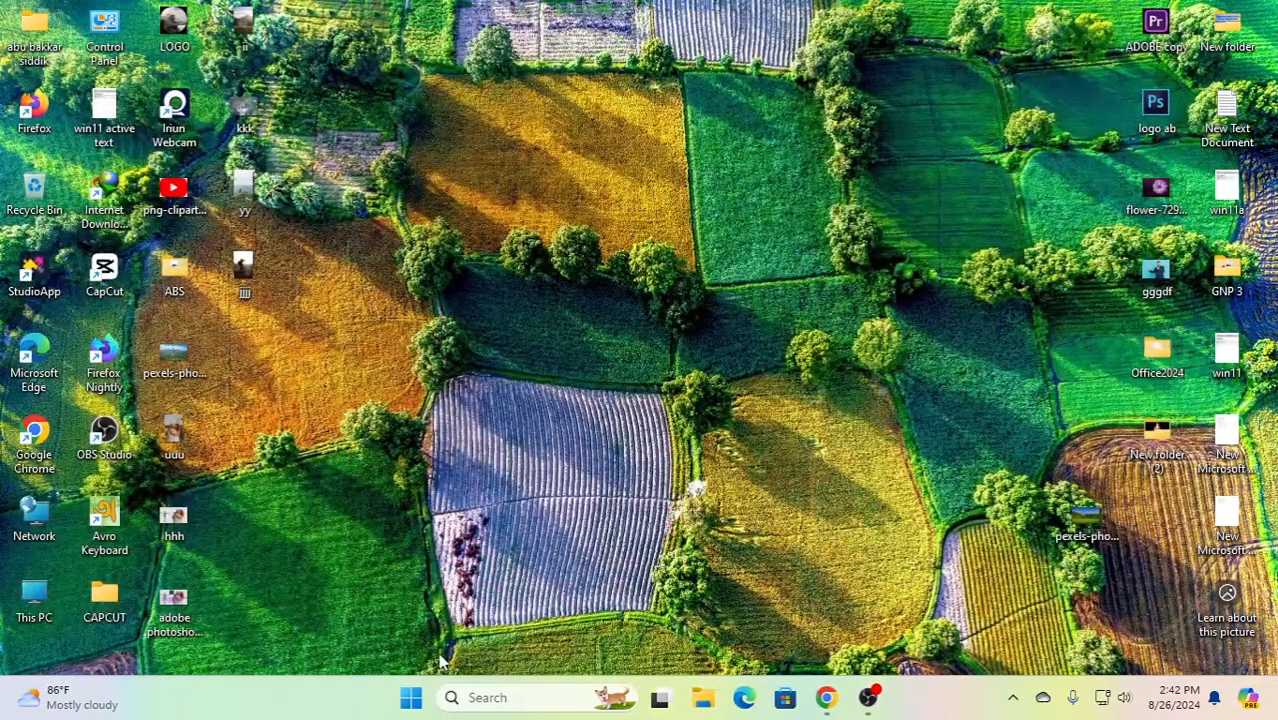
Step: Launch Photoshop again from the list of installed apps
left_click(411, 698)
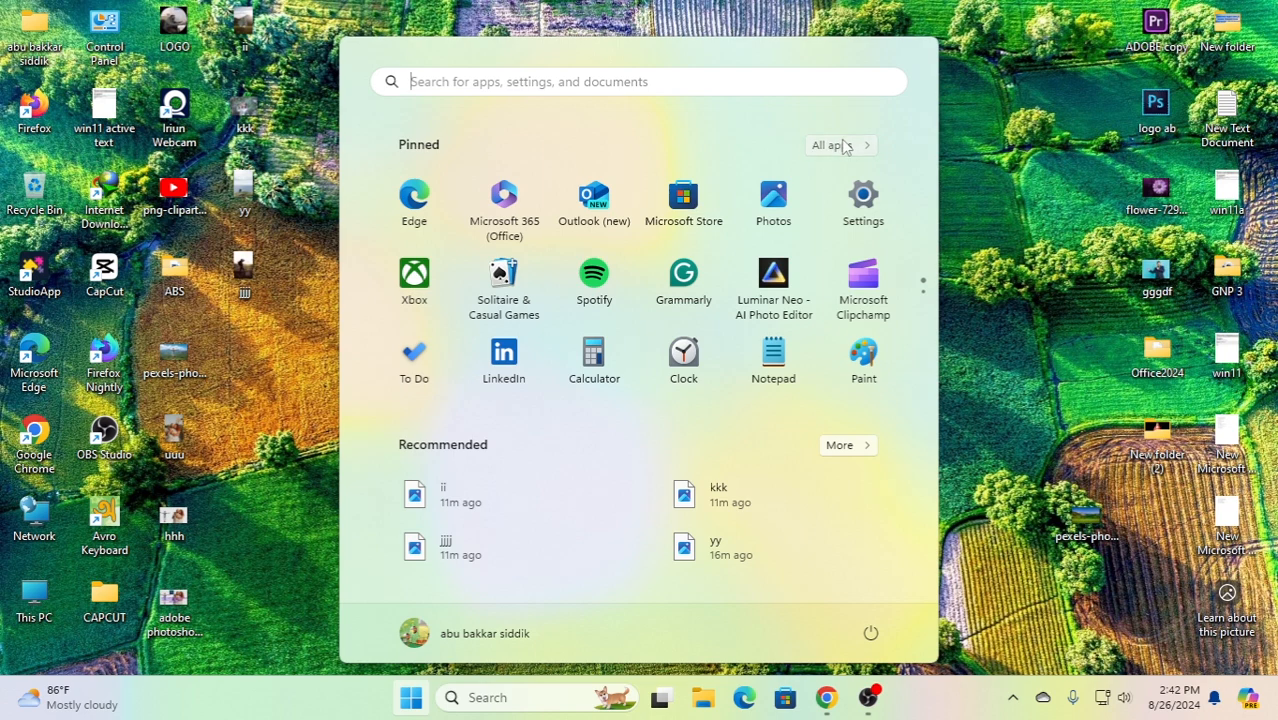
left_click(845, 147)
left_click(505, 418)
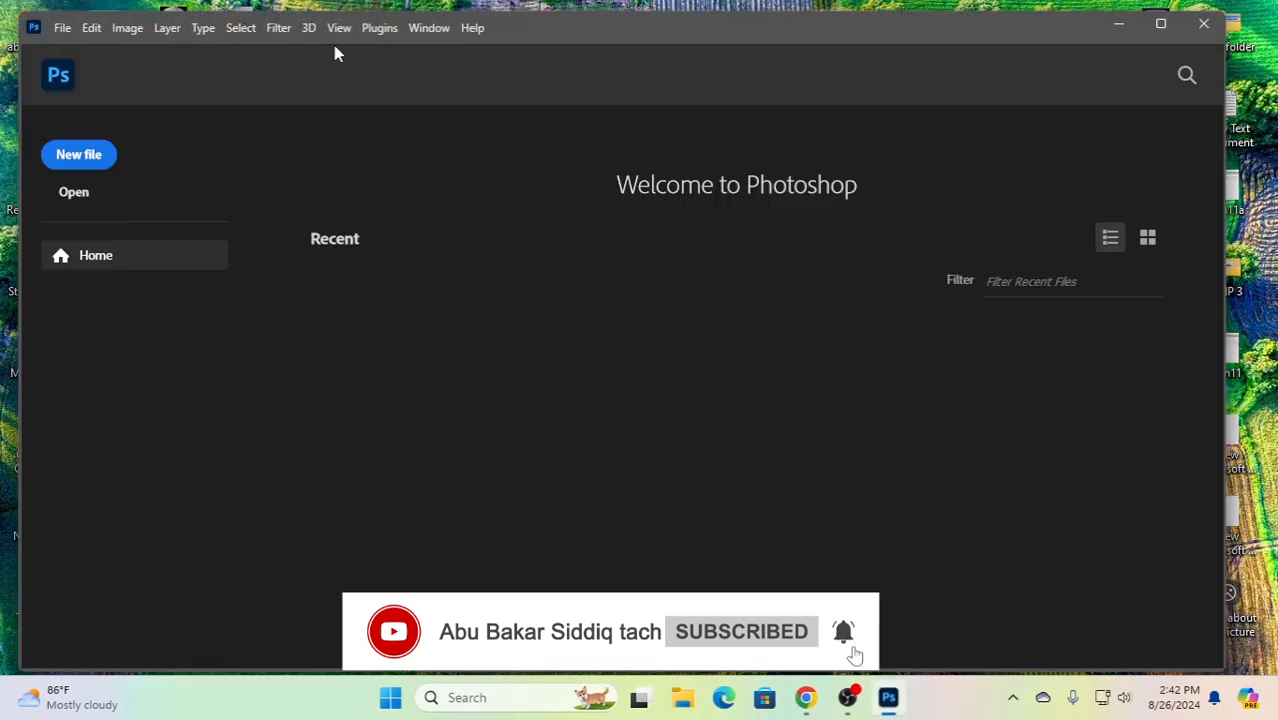
Step: Open the ii.jpeg photo from the Desktop folder
left_click(72, 192)
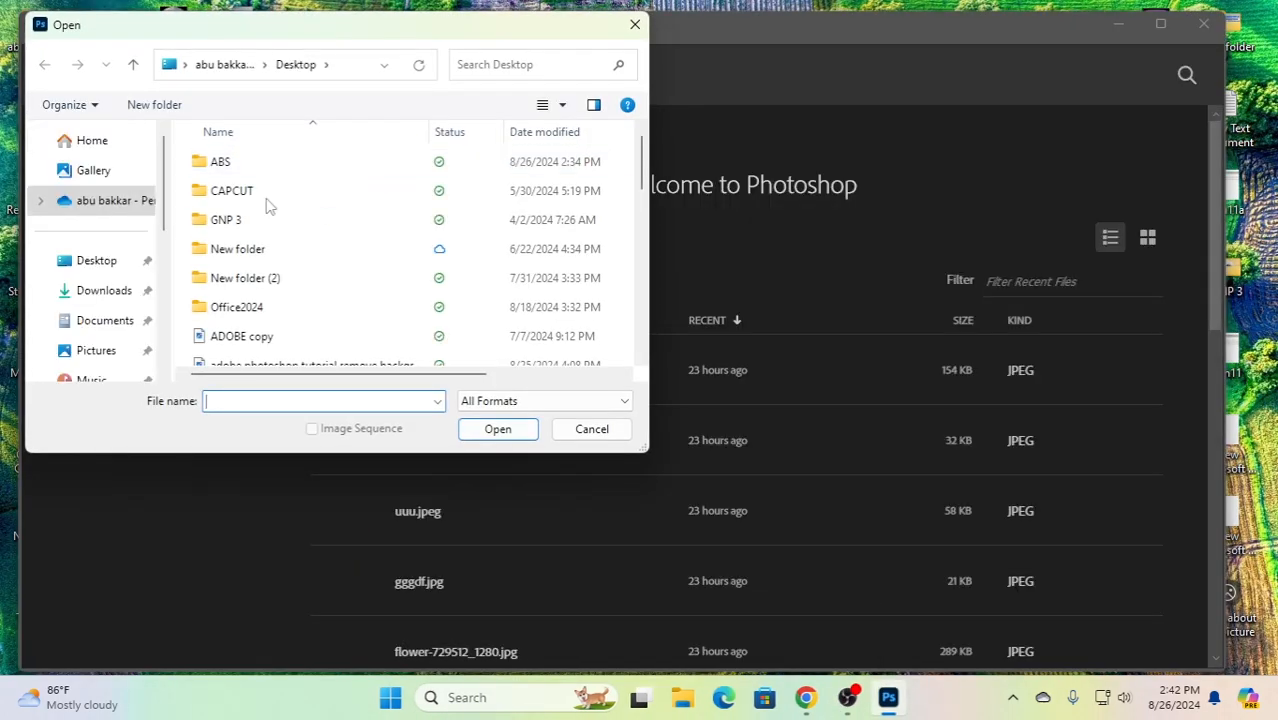
scroll(257, 280, "down", 3)
left_click(246, 271)
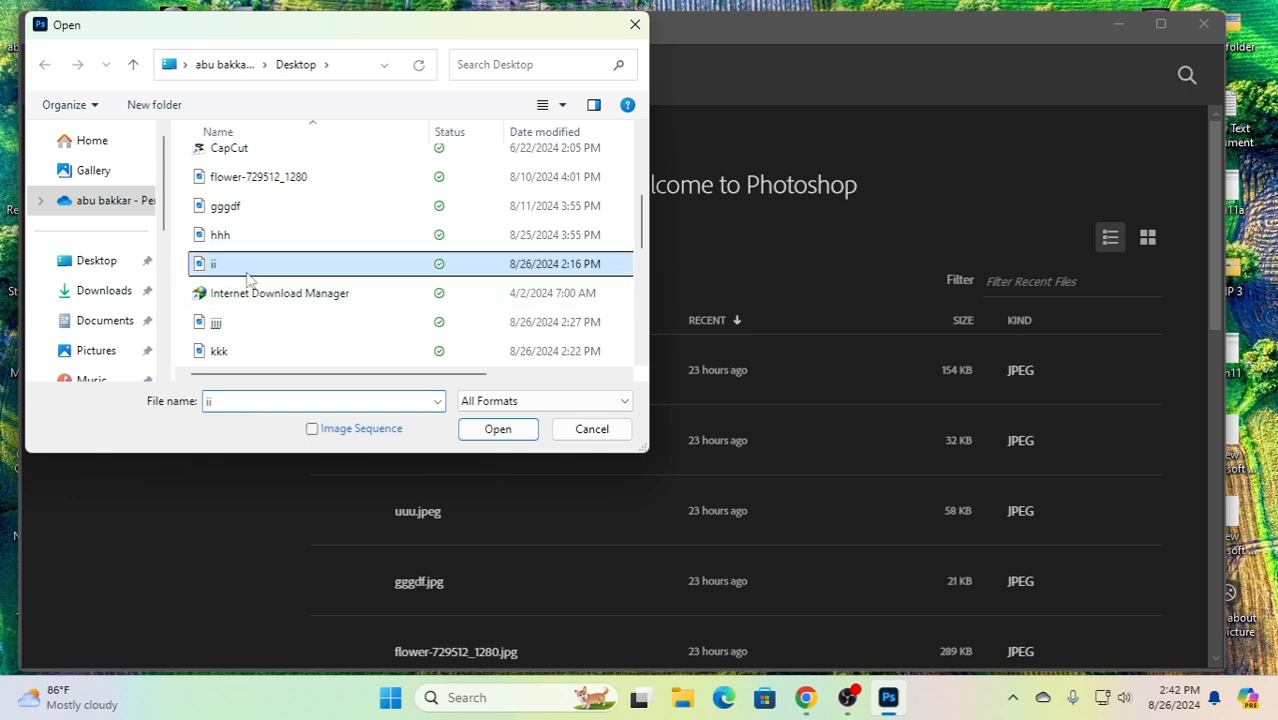
left_click(499, 431)
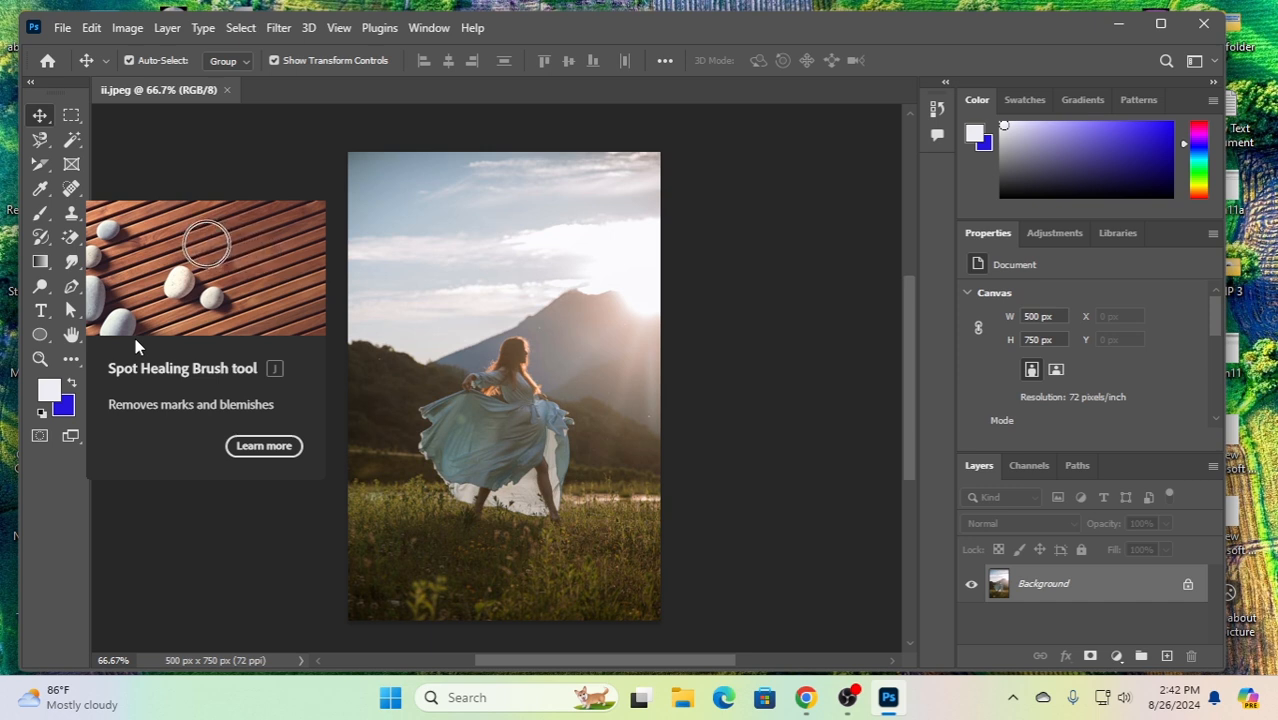
Step: Select the woman in the blue dress with the Object Selection tool and unlock the Background layer
left_click(75, 139)
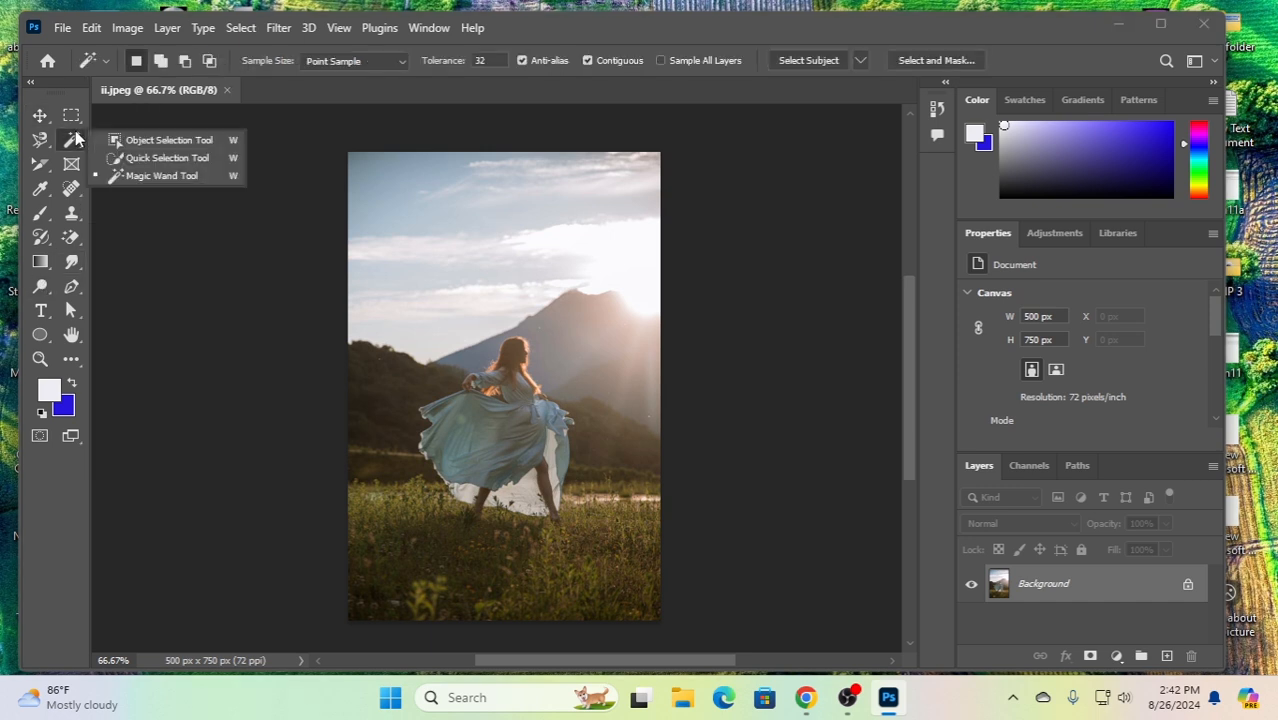
left_click(167, 141)
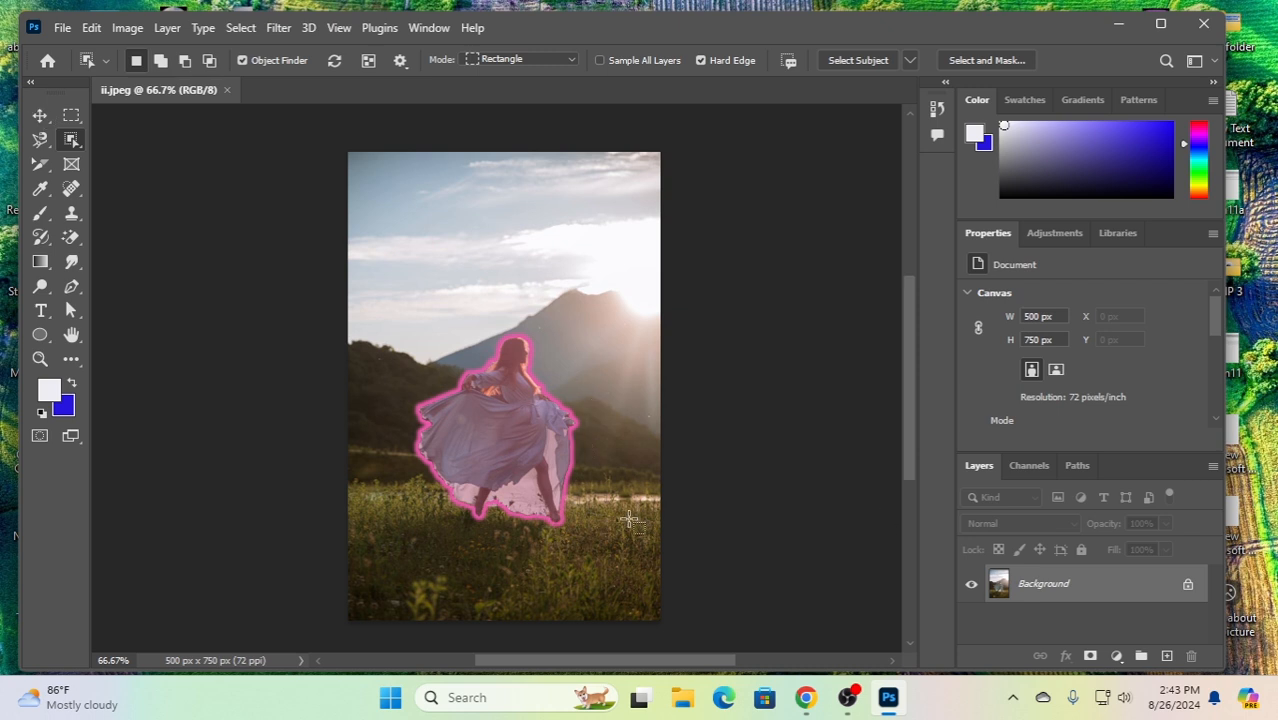
left_click(560, 450)
key("v")
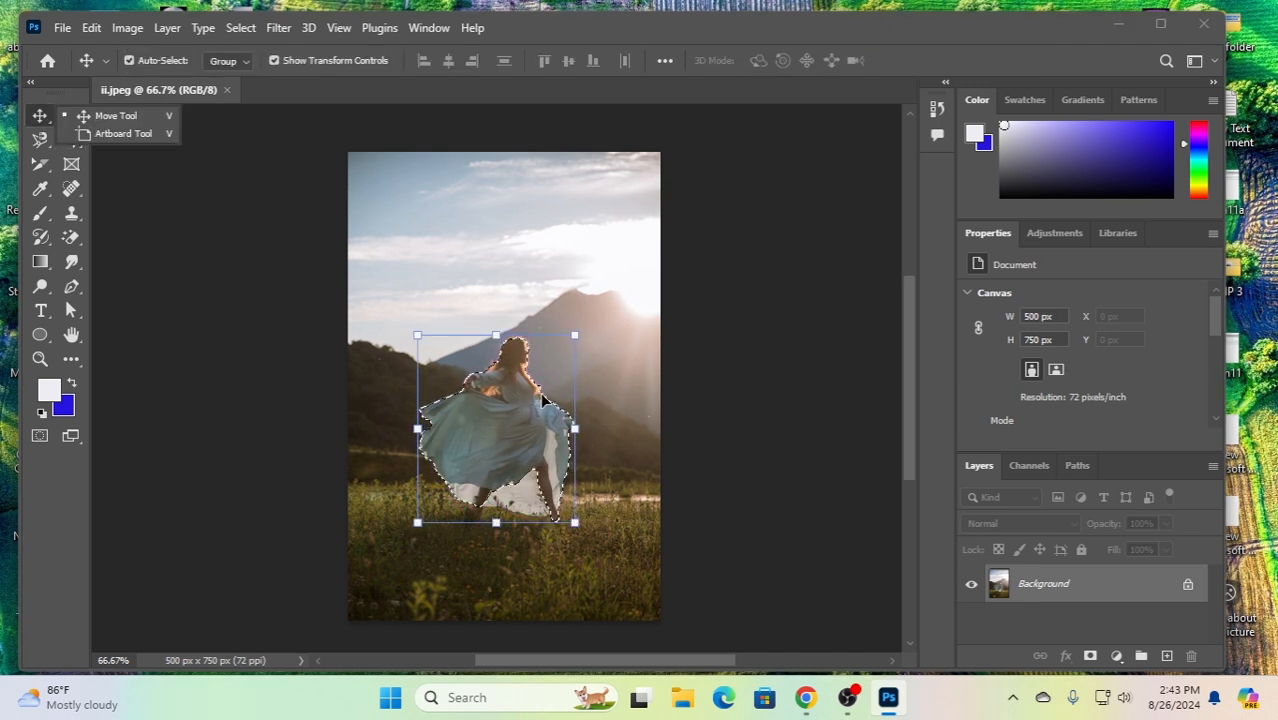
left_click(1188, 584)
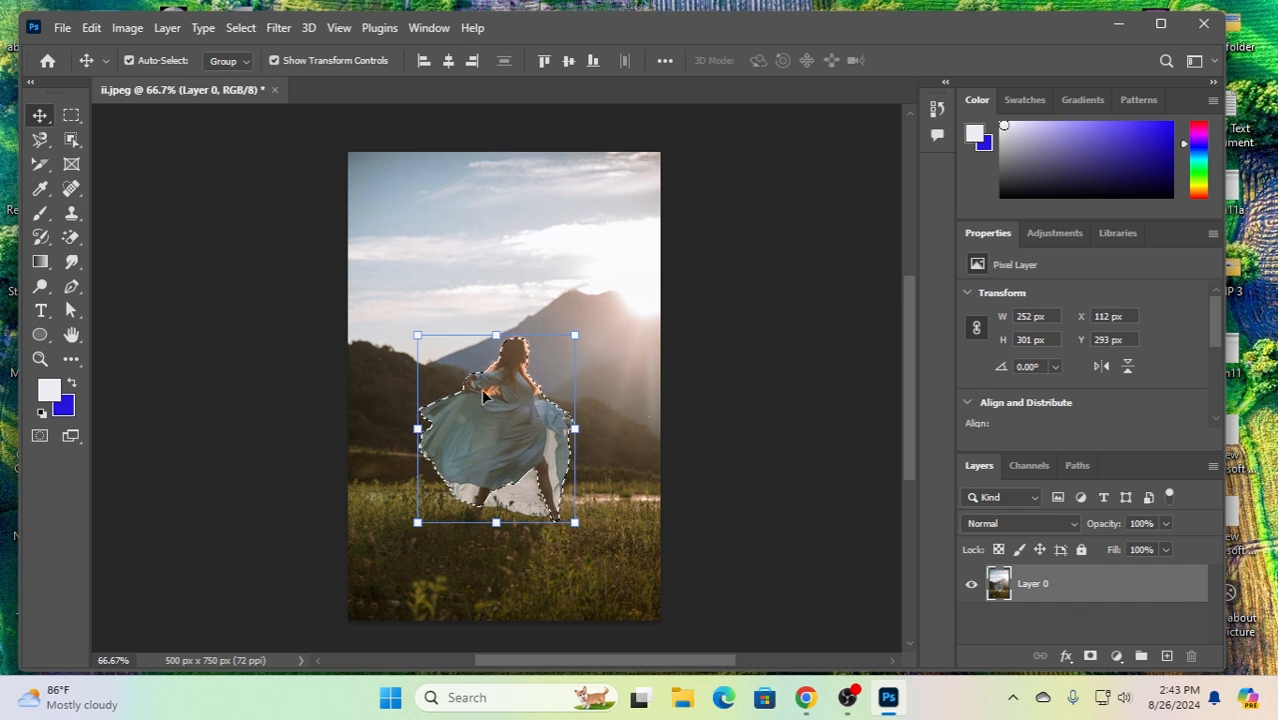
Step: Clear the current selection and reselect the woman with the Object Selection tool
left_click(70, 141)
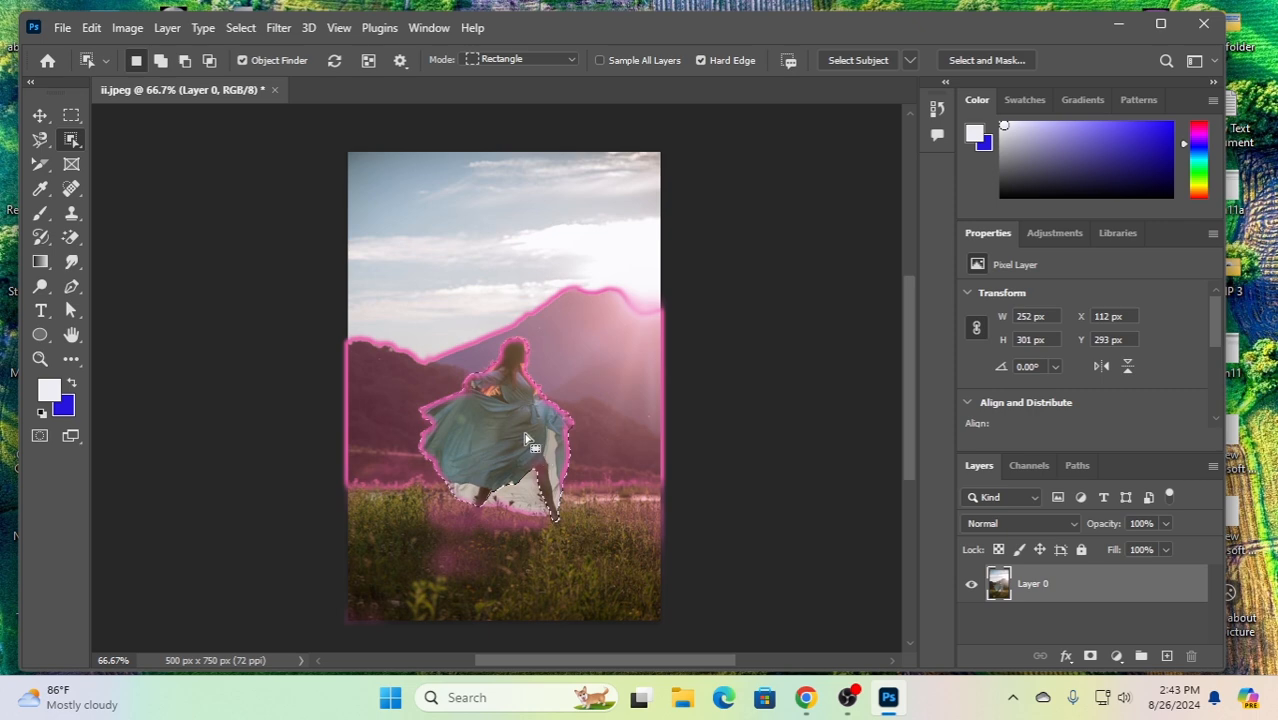
left_click(493, 421)
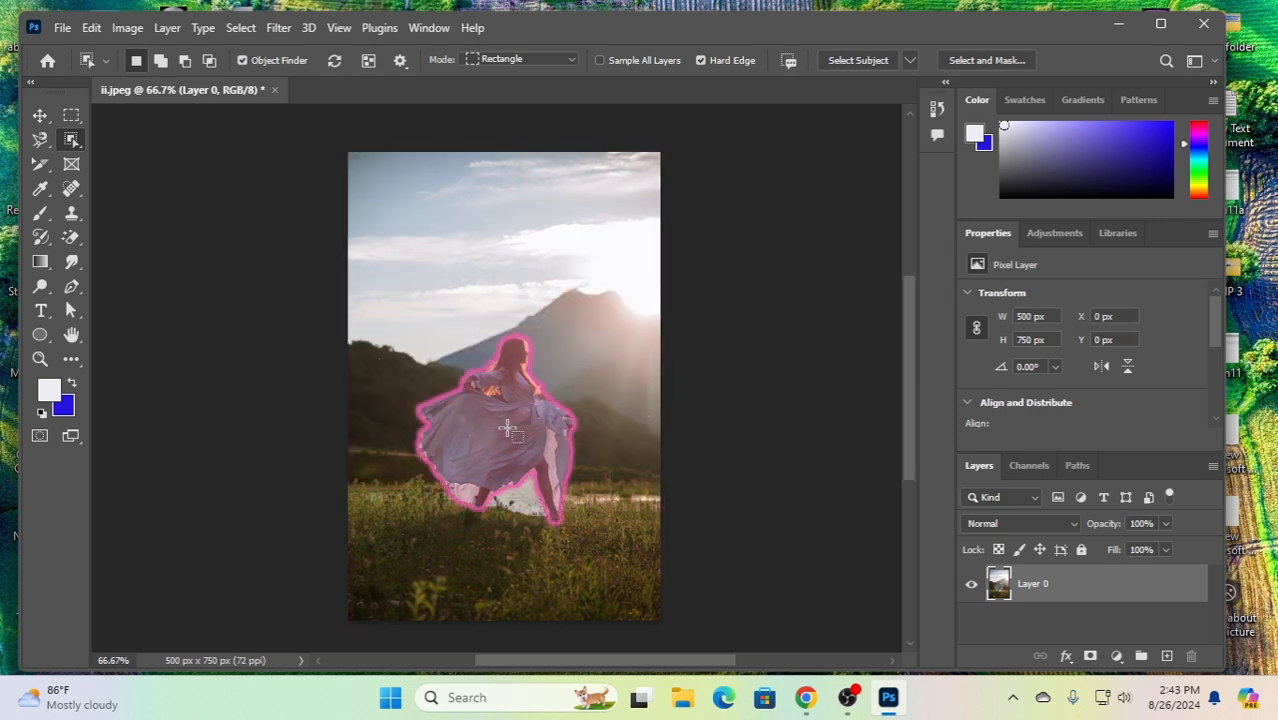
left_click(507, 425)
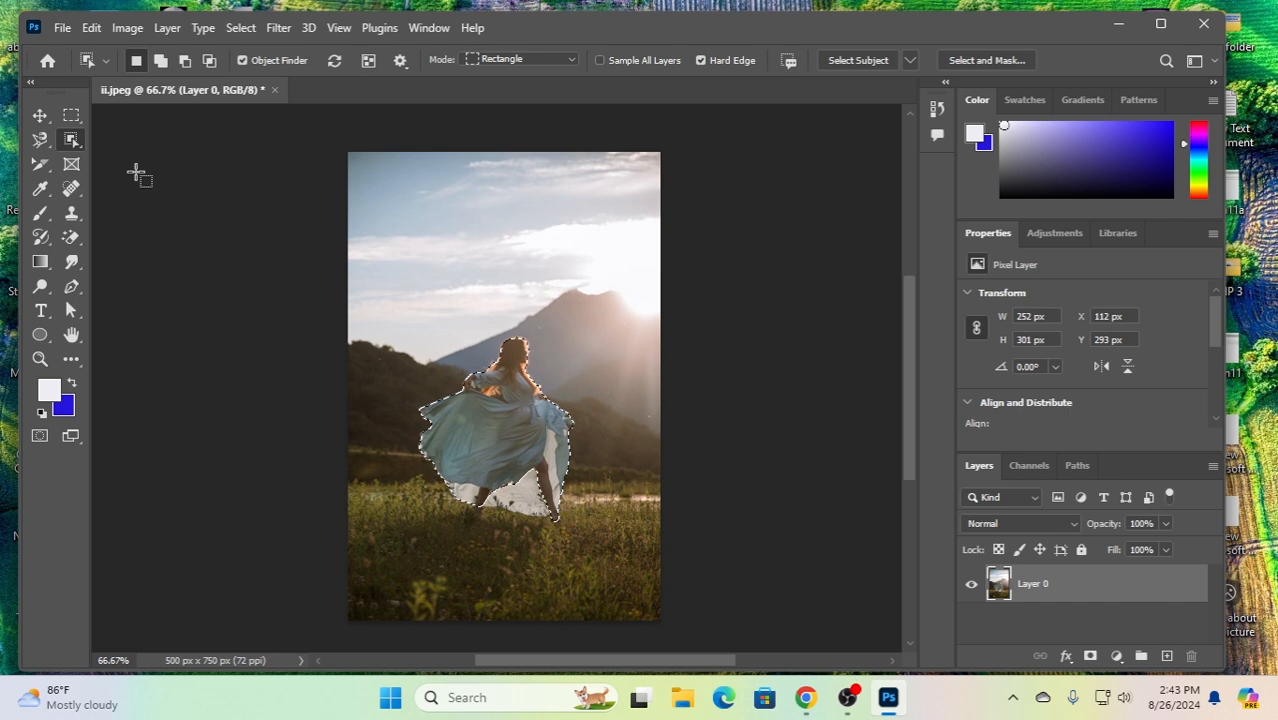
Step: Expand the selection around the woman by 10 pixels with the effect applied at canvas bounds
left_click(242, 29)
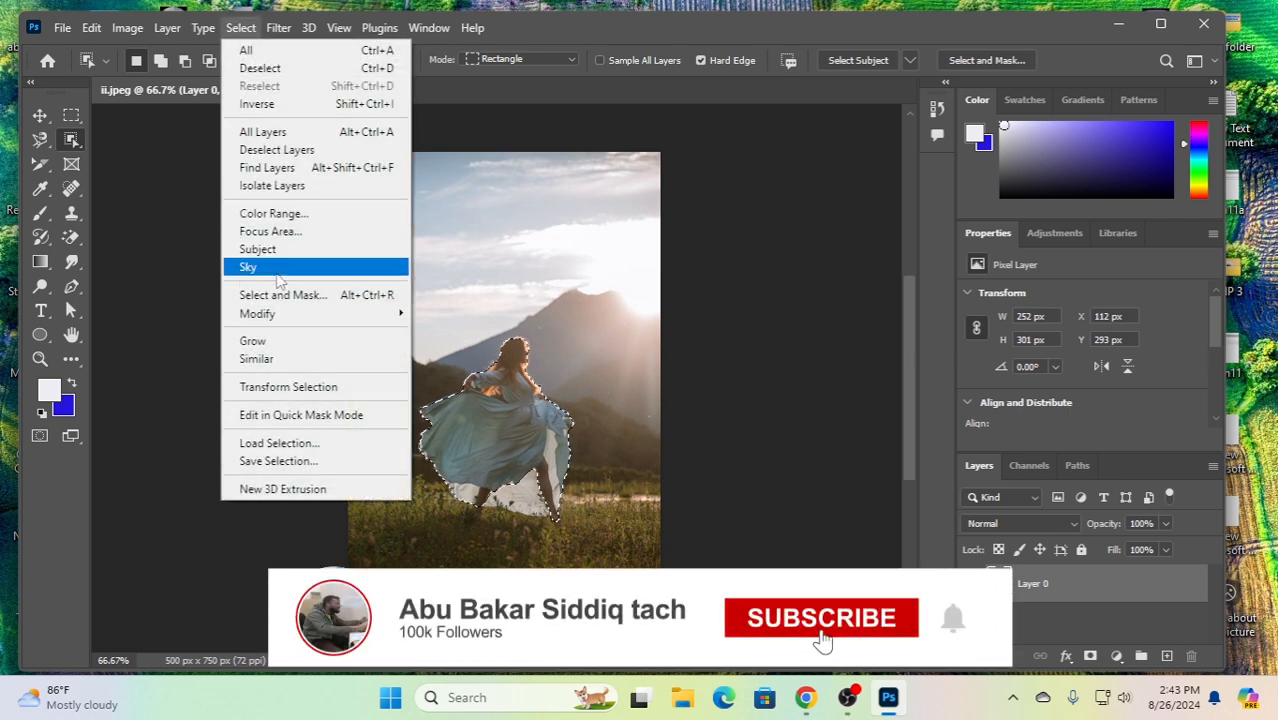
mouse_move(300, 313)
left_click(450, 349)
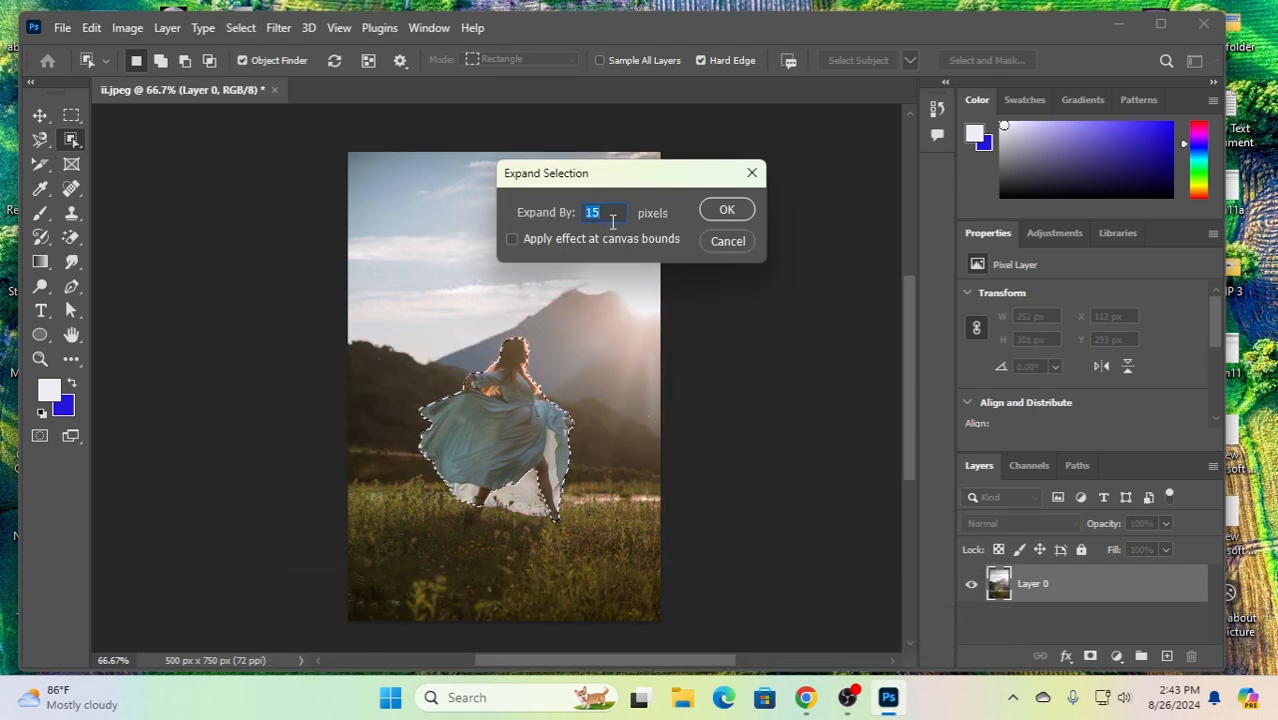
type("10")
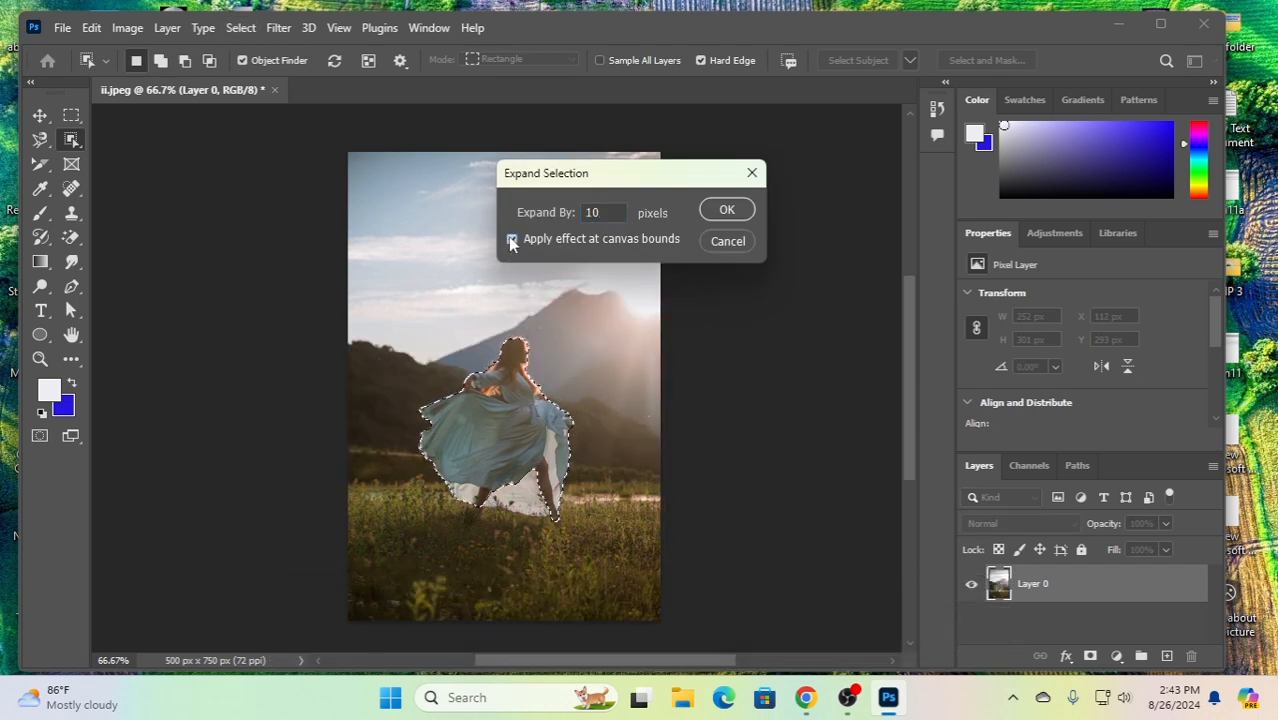
left_click(712, 211)
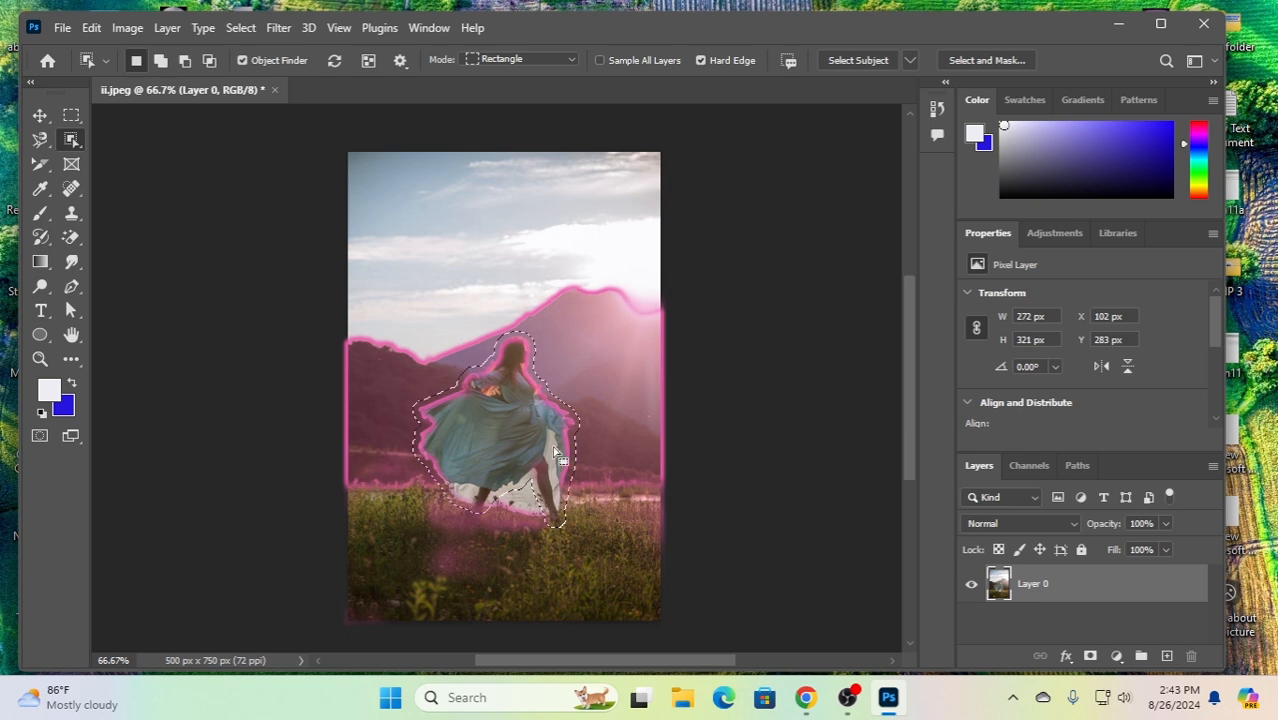
Step: Remove the woman with Content-Aware Fill using automatic sampling and output to a new layer
left_click(91, 28)
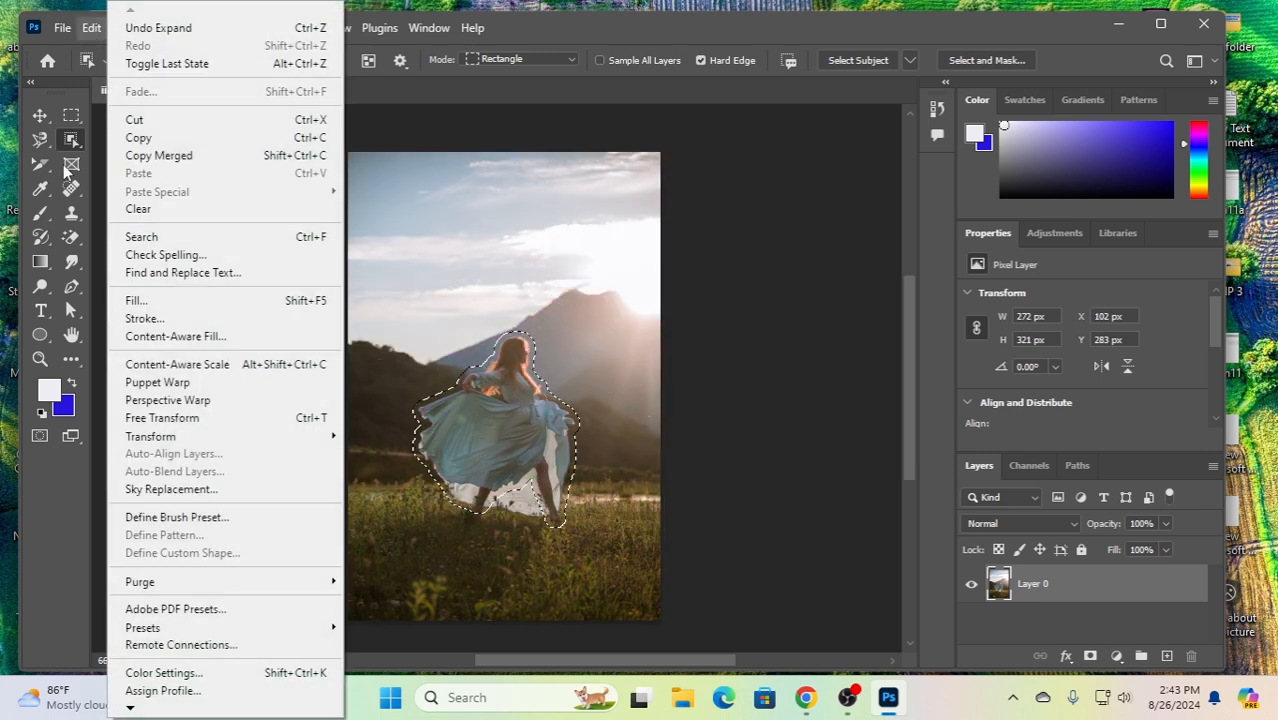
left_click(205, 338)
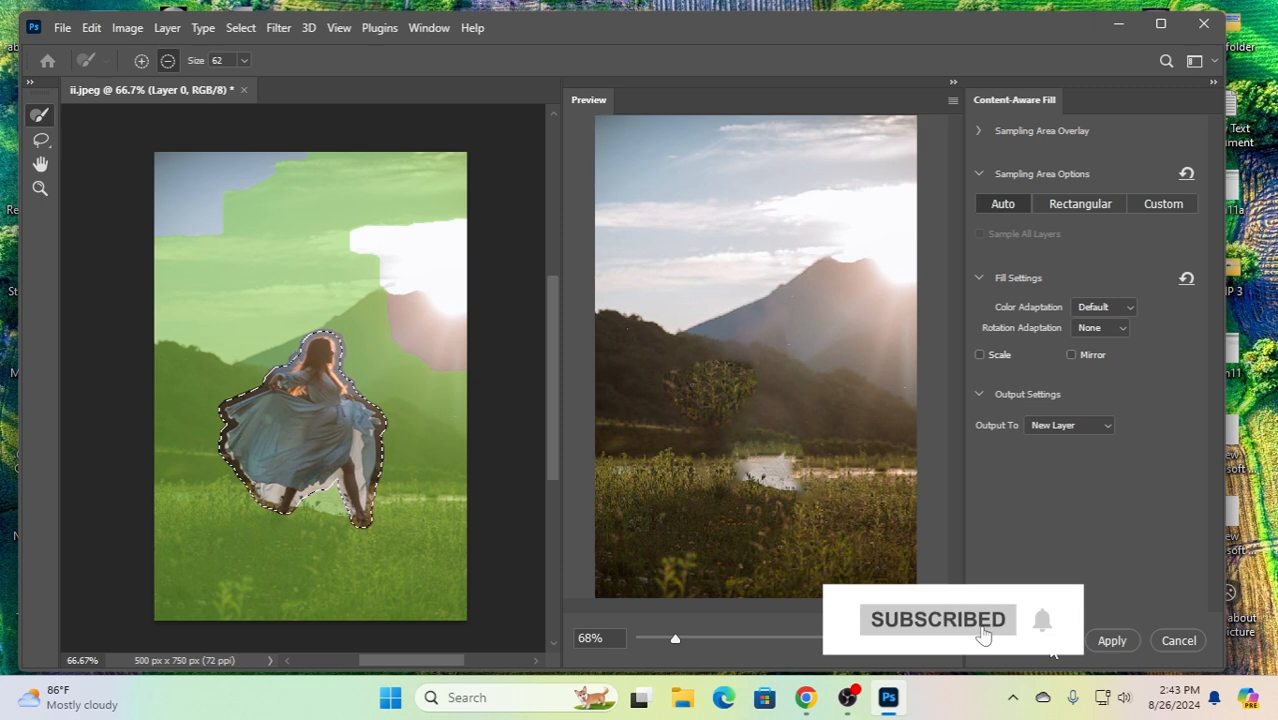
left_click(1100, 641)
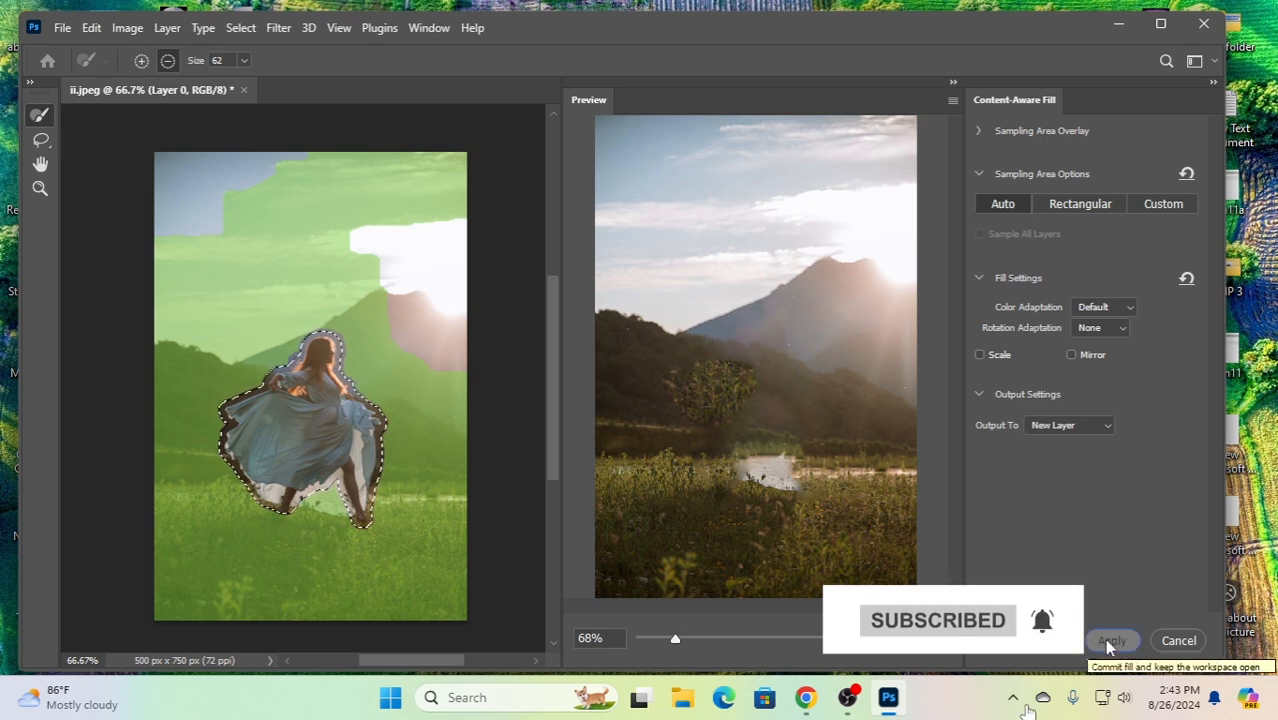
left_click(1042, 641)
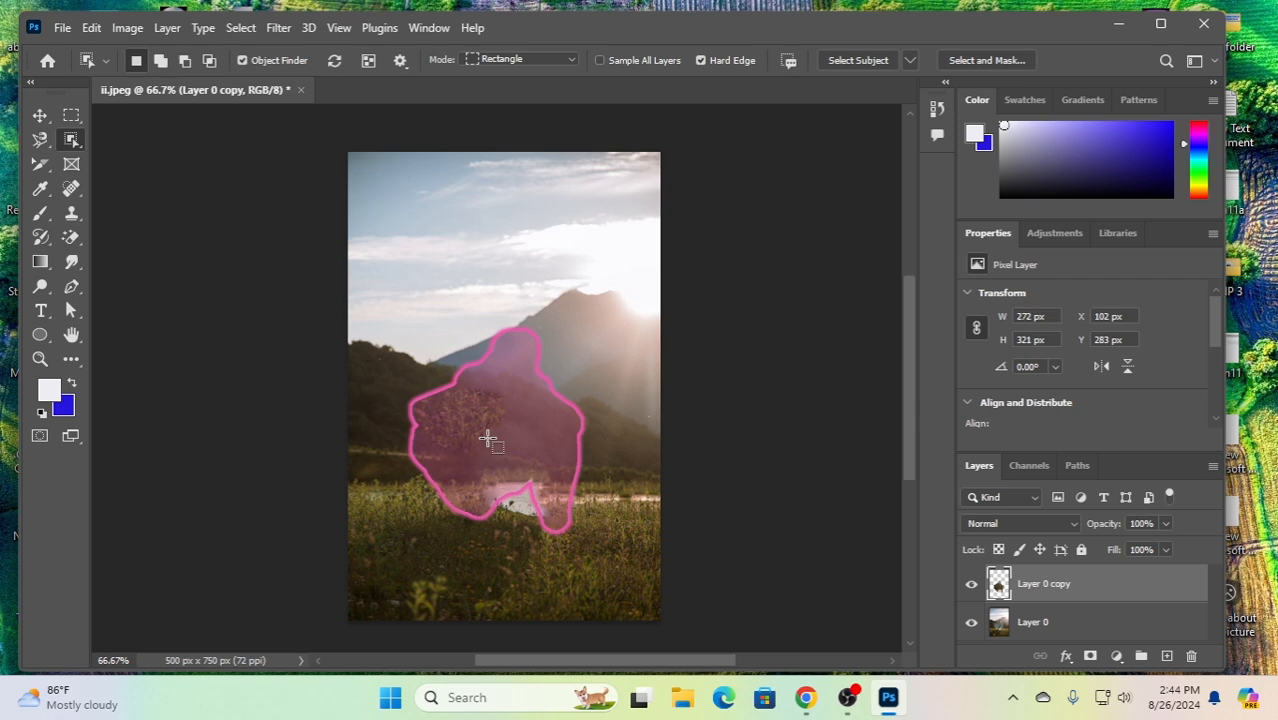
Step: Draw a freehand Lasso selection of about 184 by 151 px around the leftover bush on the dark hillside
right_click(36, 142)
left_click(118, 141)
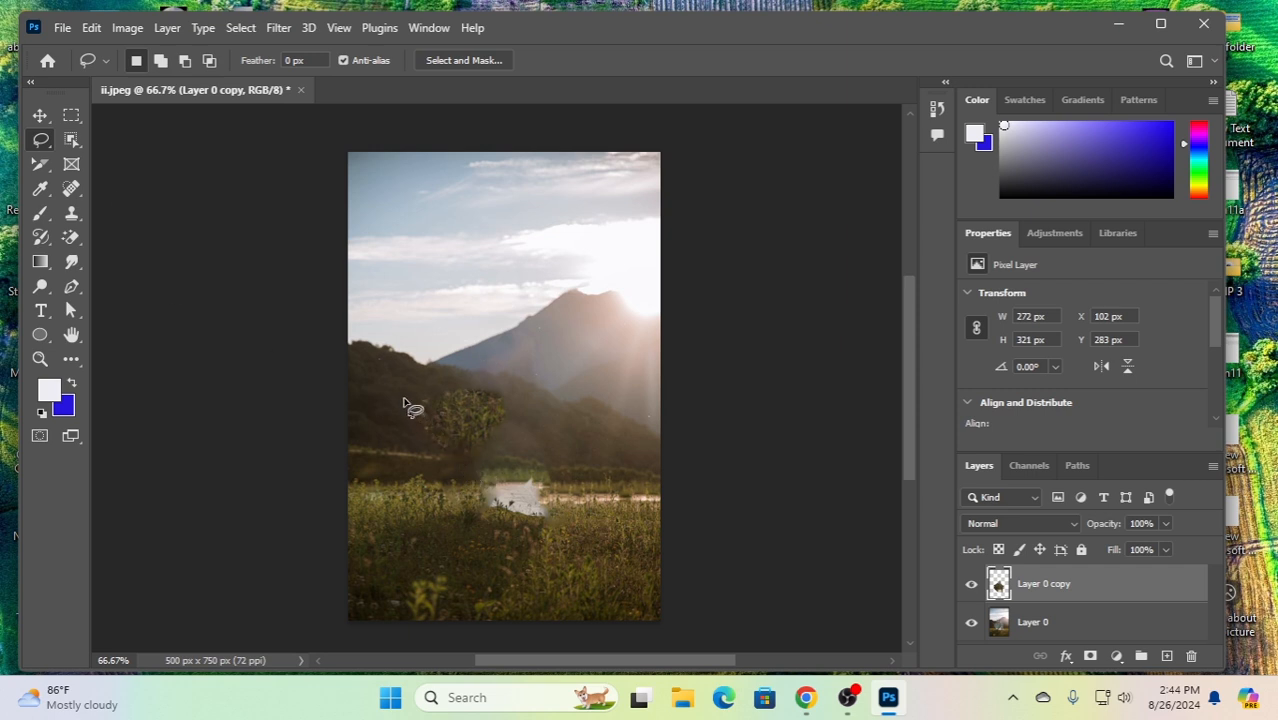
mouse_move(403, 400)
left_mouse_down()
mouse_move(422, 450)
mouse_move(464, 464)
mouse_move(487, 462)
mouse_move(511, 431)
mouse_move(514, 387)
mouse_move(500, 373)
mouse_move(404, 404)
left_mouse_up()
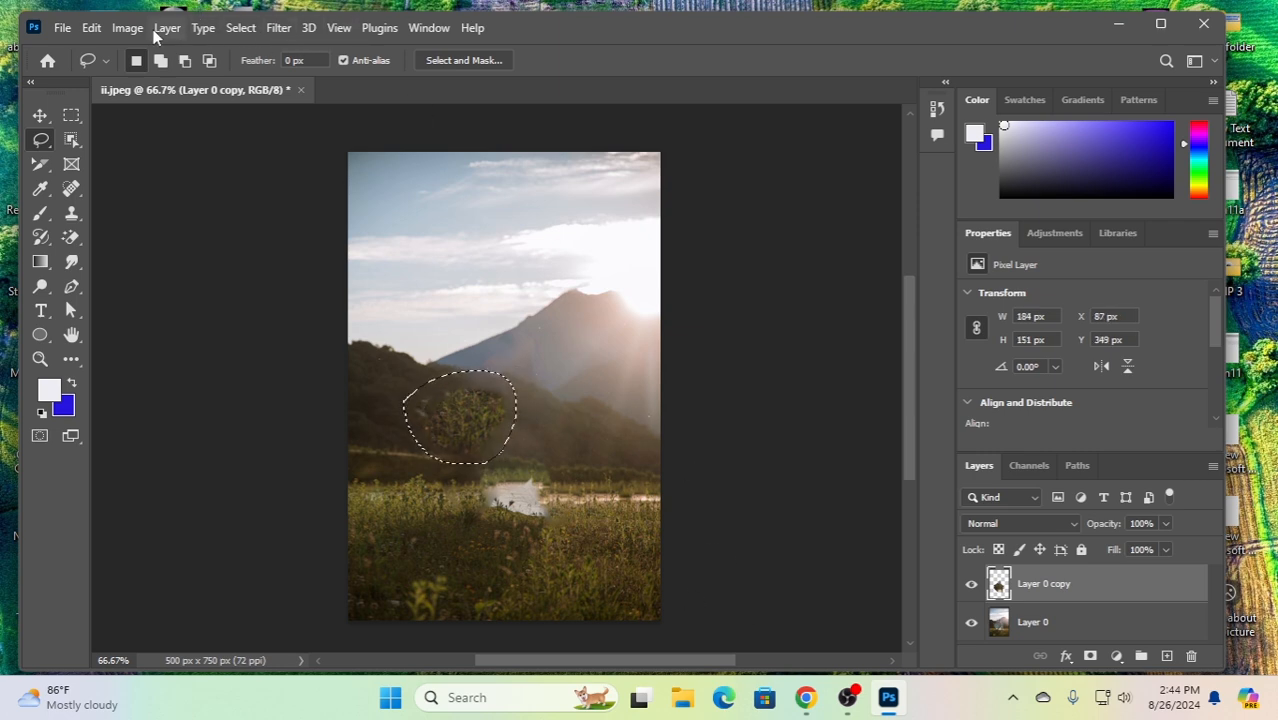
Step: Replace the lassoed bush using Content-Aware Fill with automatic sampling and output to a new layer, and clear the selection
left_click(91, 30)
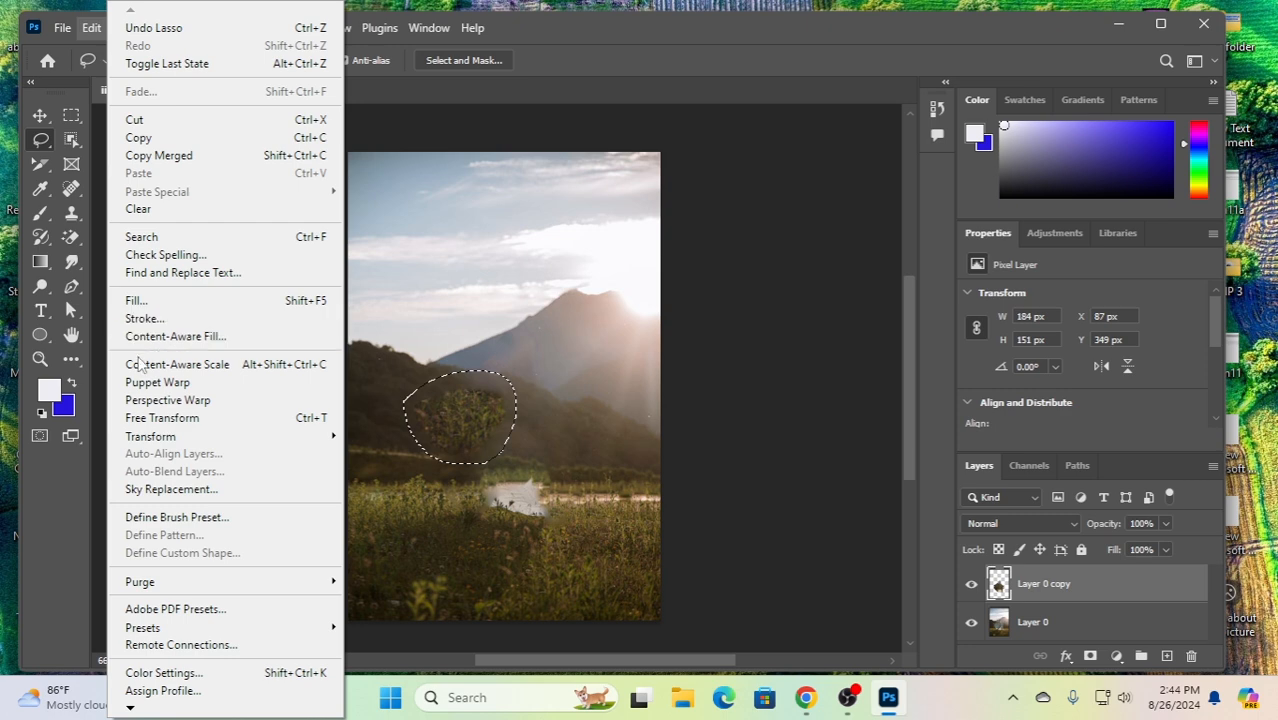
left_click(192, 337)
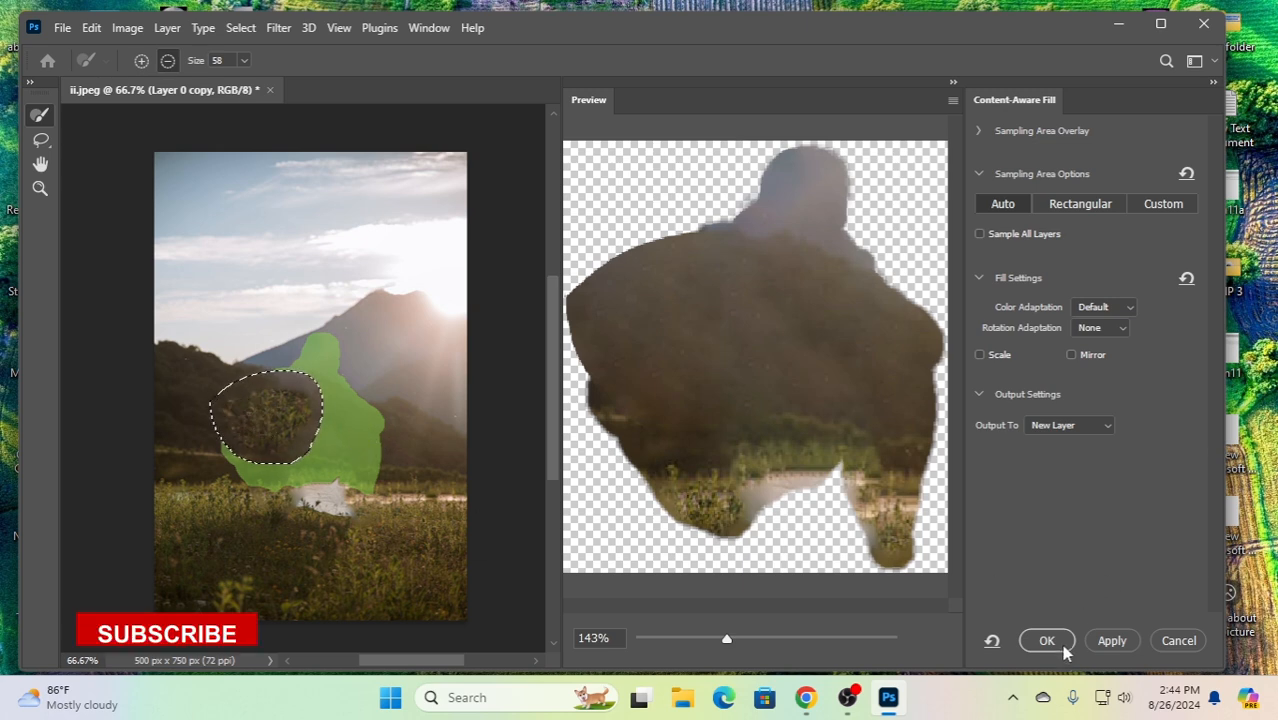
left_click(1111, 640)
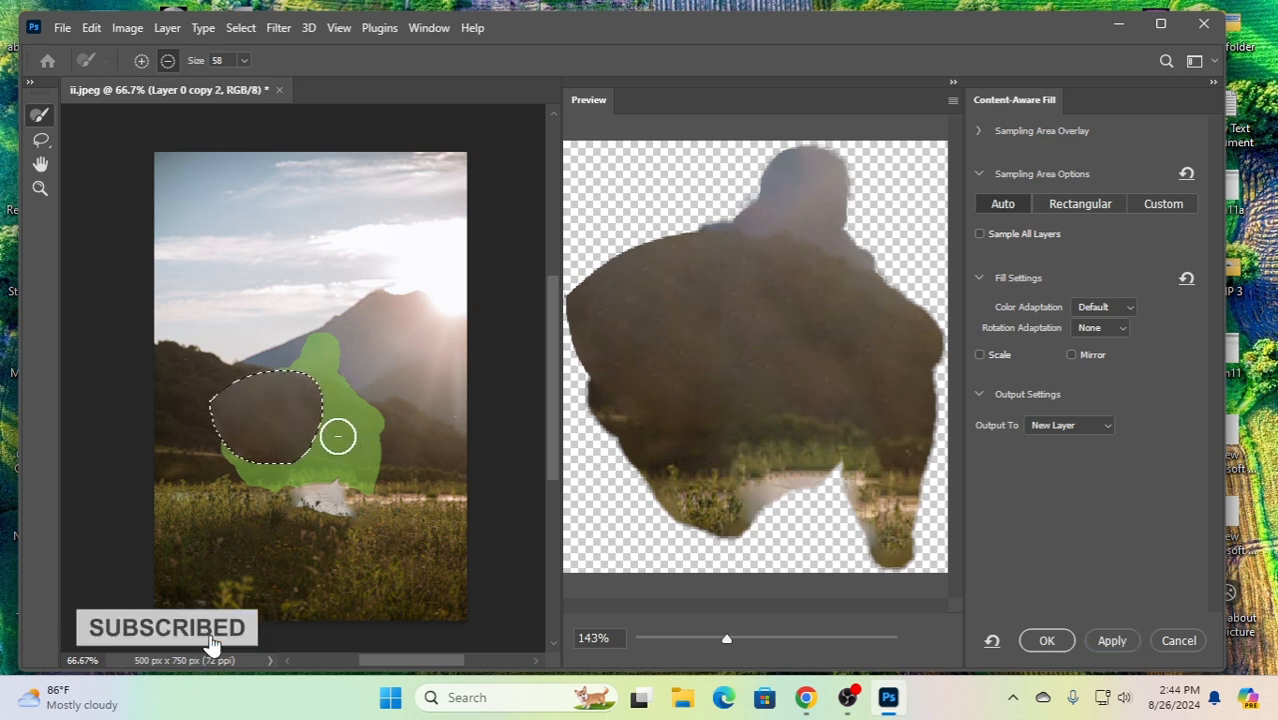
left_click(1046, 640)
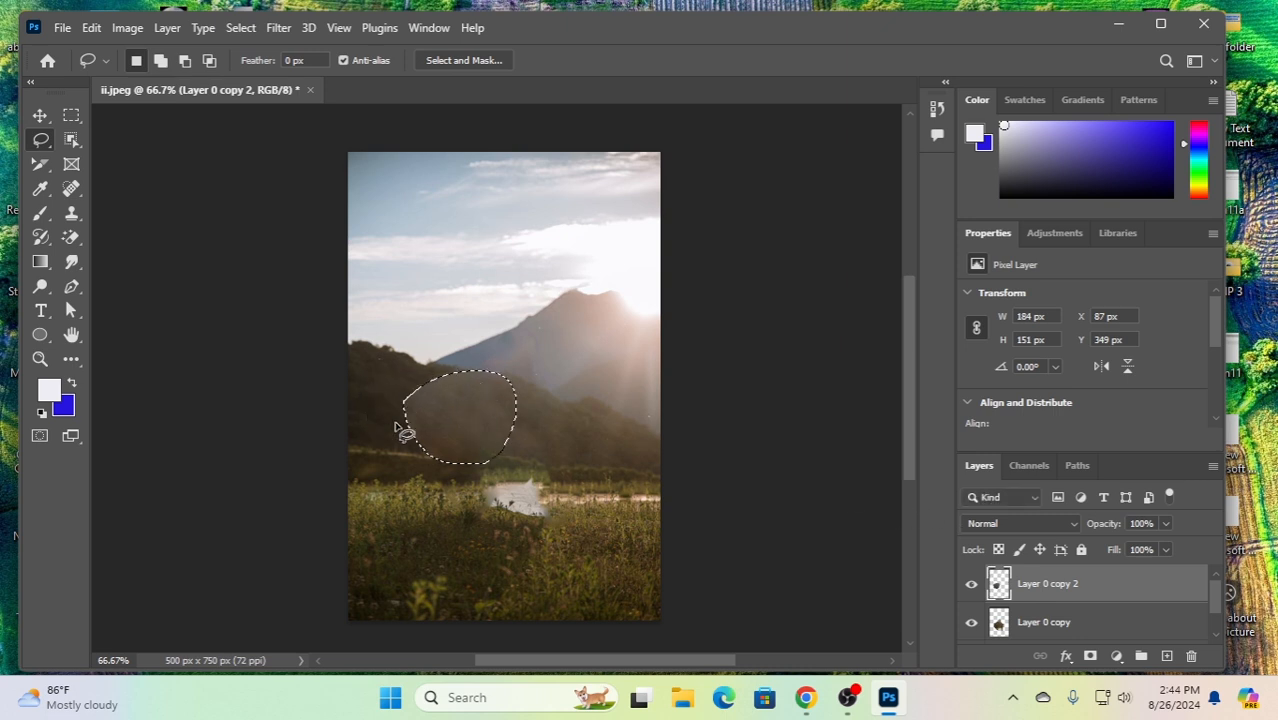
left_click(241, 277)
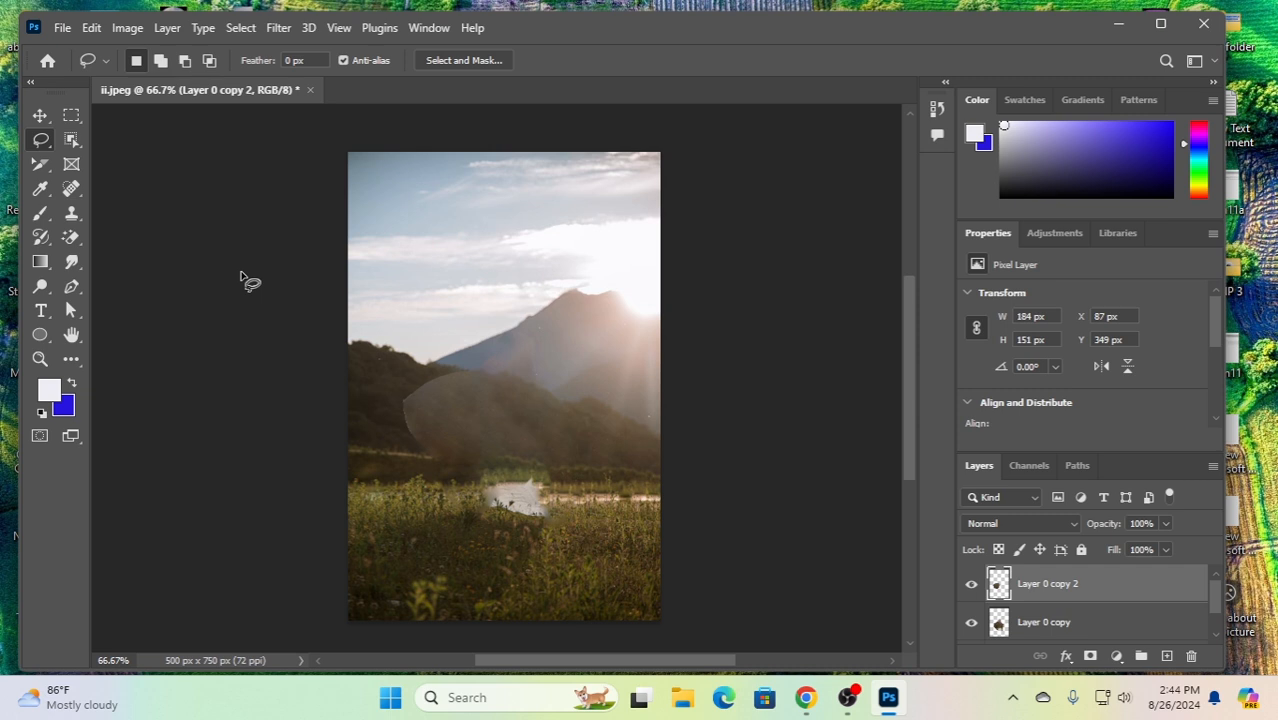